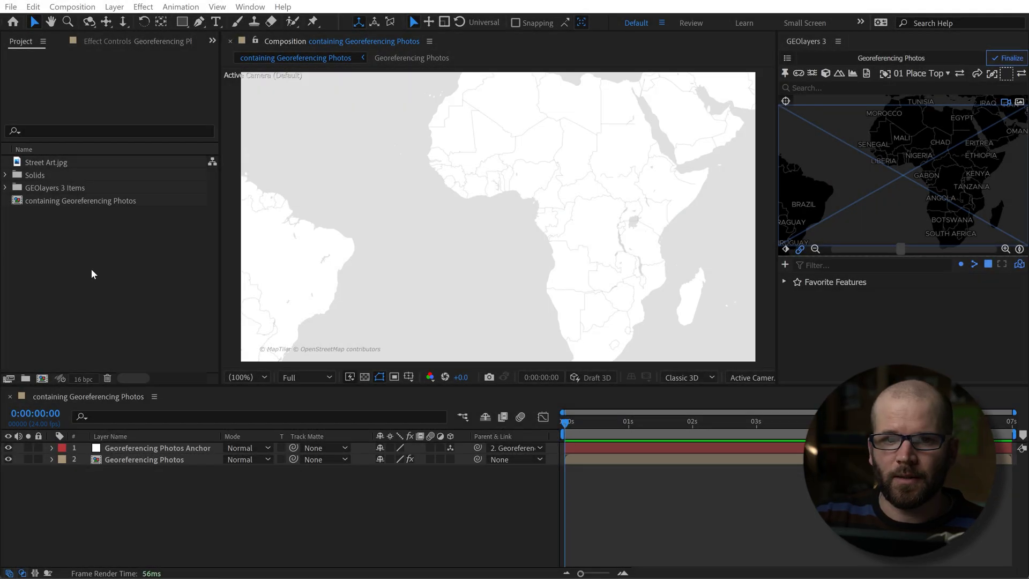
# Open Street Art.jpg from the Project panel in the Footage viewer to view the mural photo
pyautogui.doubleClick(47, 163)
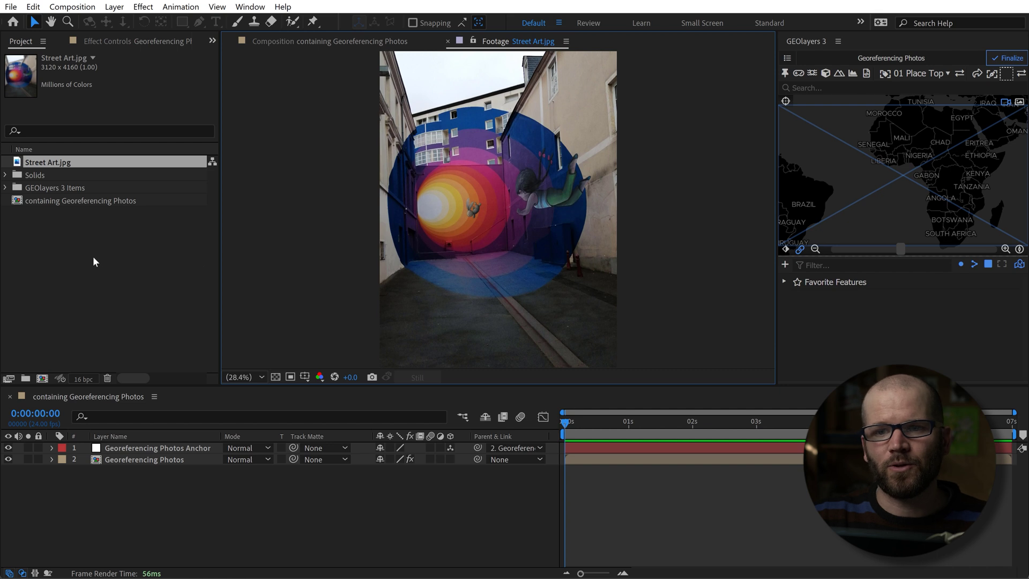
# Show Street Art.jpg's EXIF metadata down to its GPS latitude and longitude, widening the name column
pyautogui.click(250, 7)
pyautogui.click(310, 360)
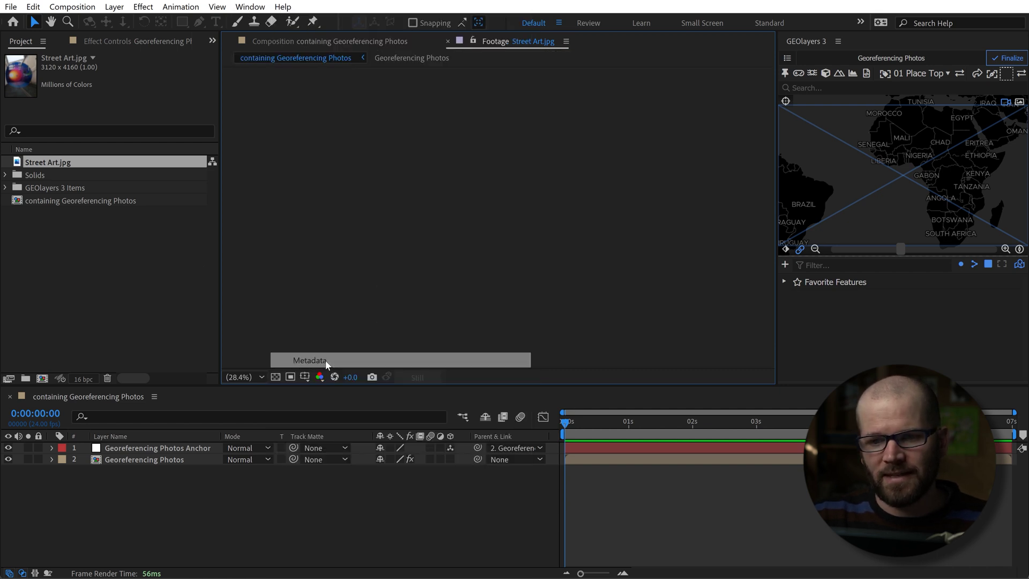
pyautogui.click(42, 163)
pyautogui.click(229, 313)
pyautogui.scroll(-5, 355, 320)
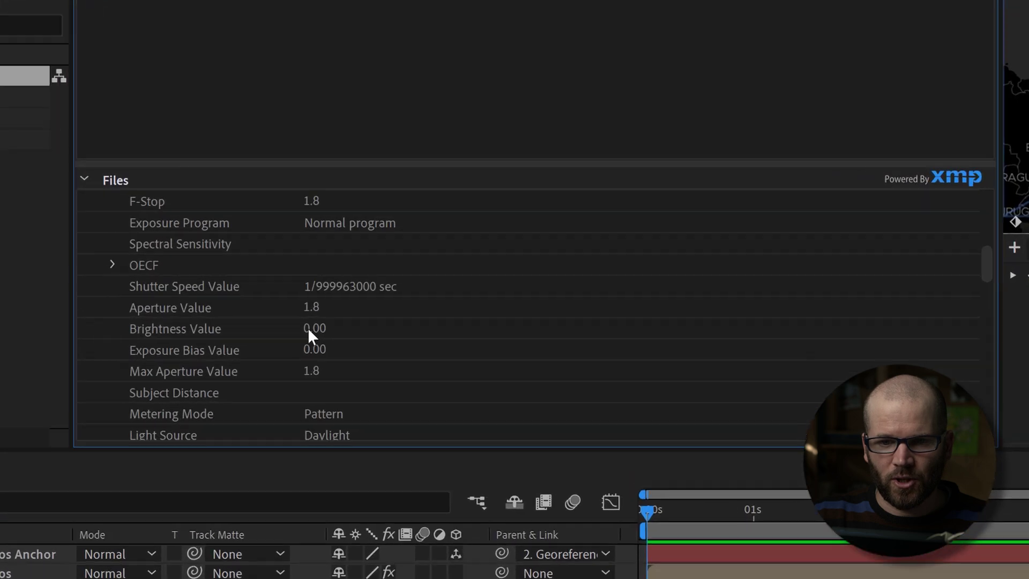
pyautogui.scroll(-9, 309, 333)
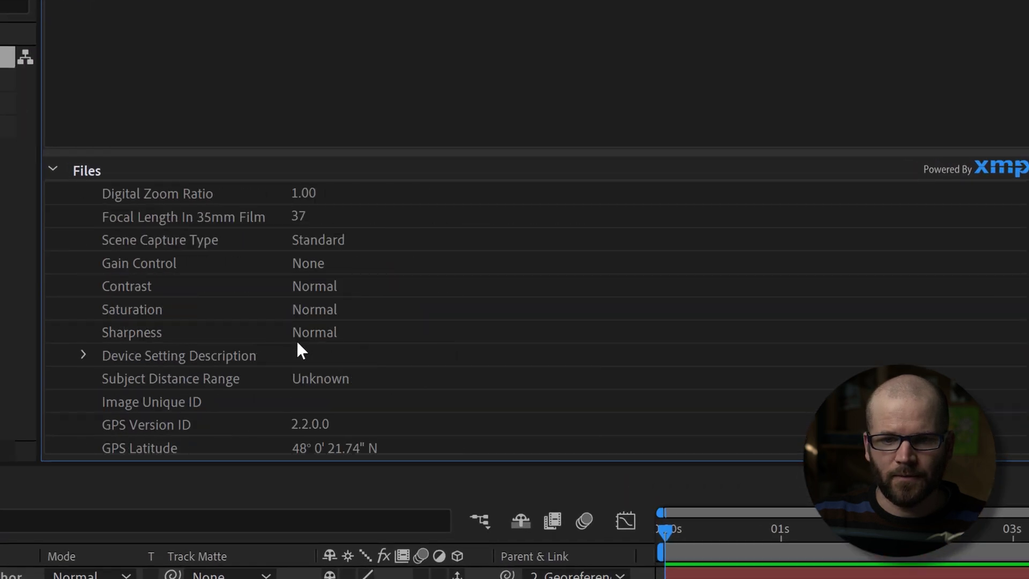
pyautogui.scroll(-3, 298, 344)
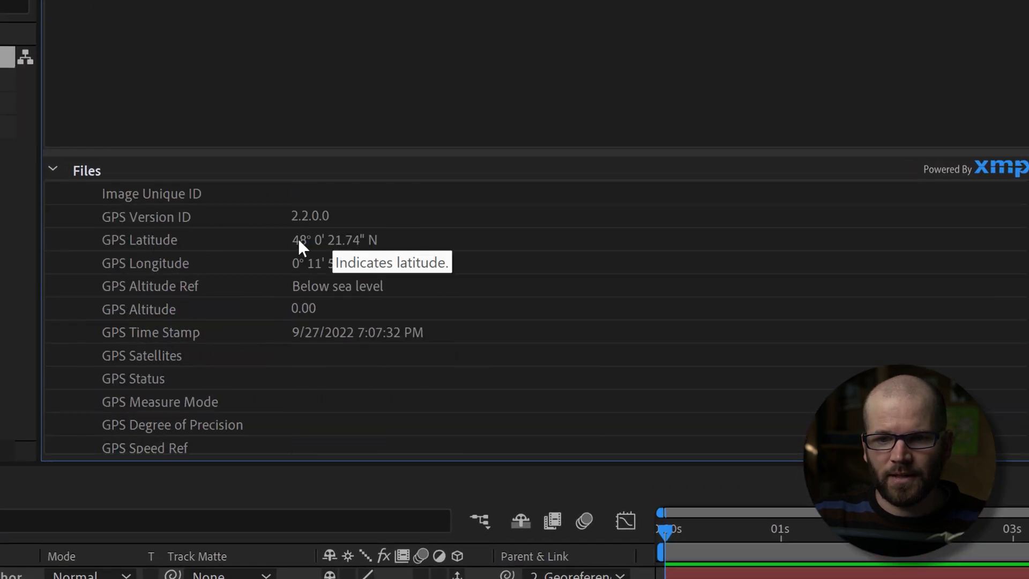
pyautogui.moveTo(309, 239); pyautogui.dragTo(380, 239)
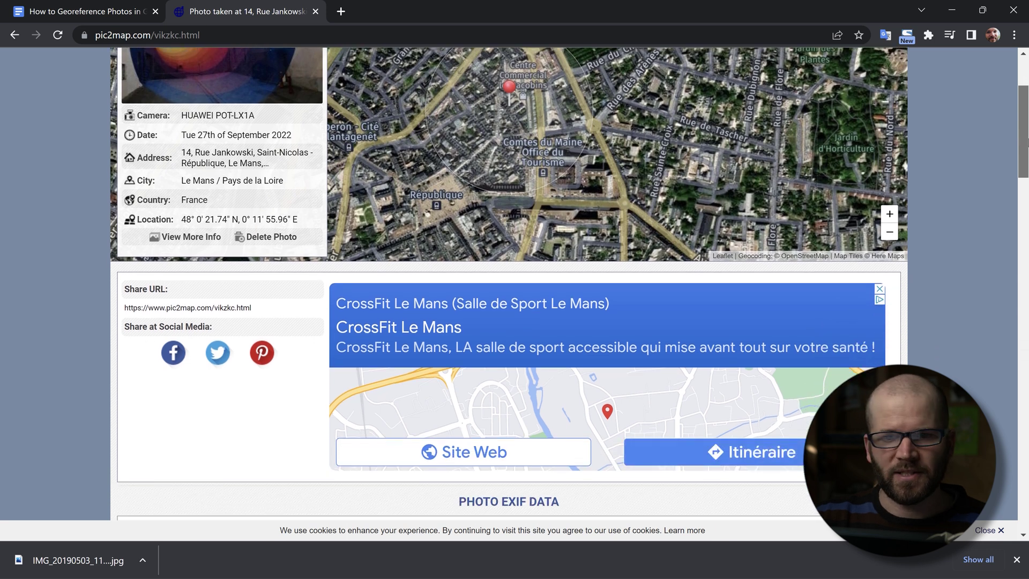
# Scroll the Pic2Map page up to the photo's location 48° 0' 21.74" N, 0° 11' 55.96" E
pyautogui.scroll(2, 509, 284)
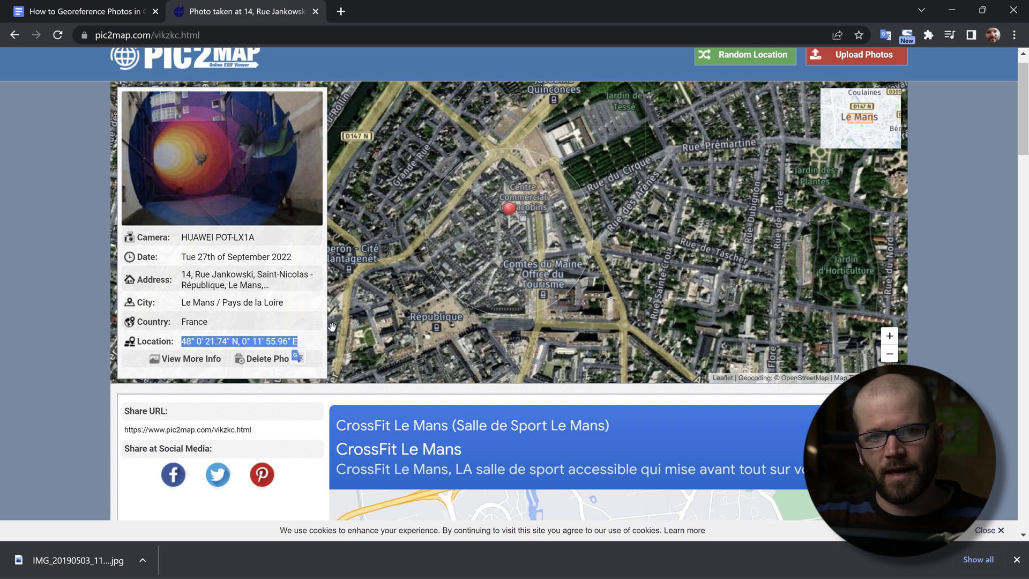
# Search GEOlayers for the pasted photo coordinates and add the Rue Jankowski result as a feature
pyautogui.hotkey('alt', 'Tab')
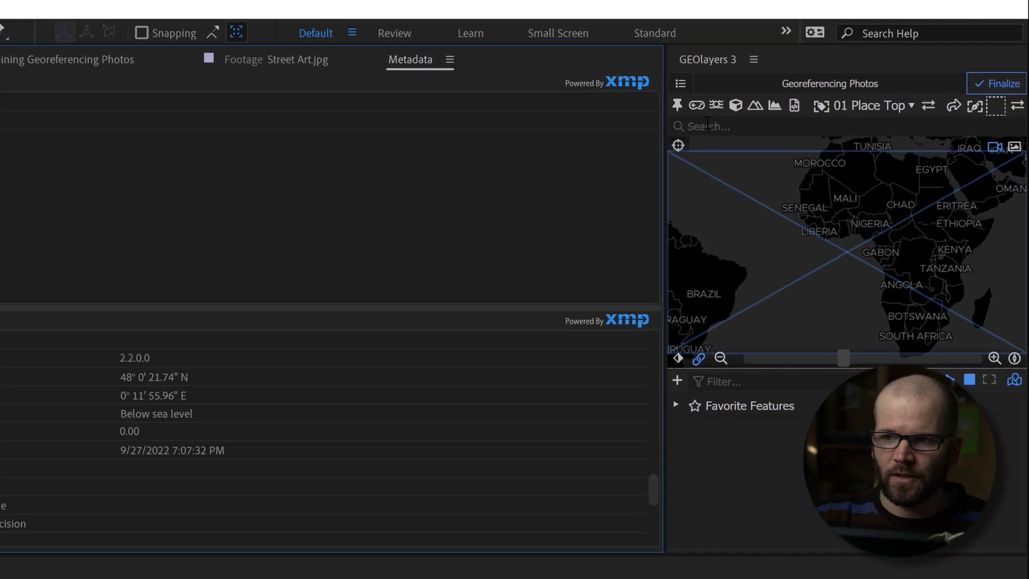
pyautogui.click(803, 86)
pyautogui.write('48° 0\' 21.74" N, 0° 11\' 55.96" E')
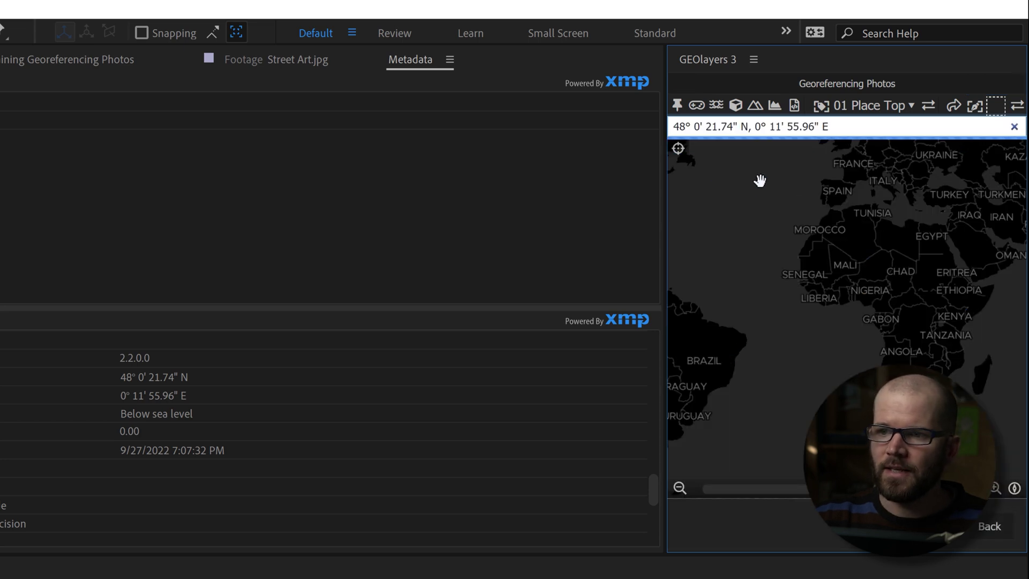
pyautogui.press('Return')
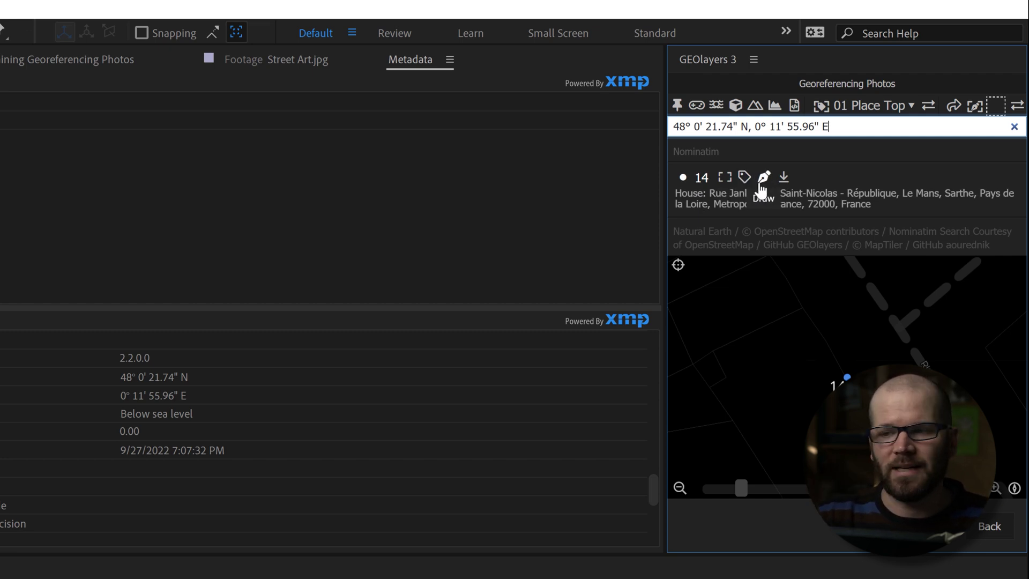
pyautogui.click(784, 180)
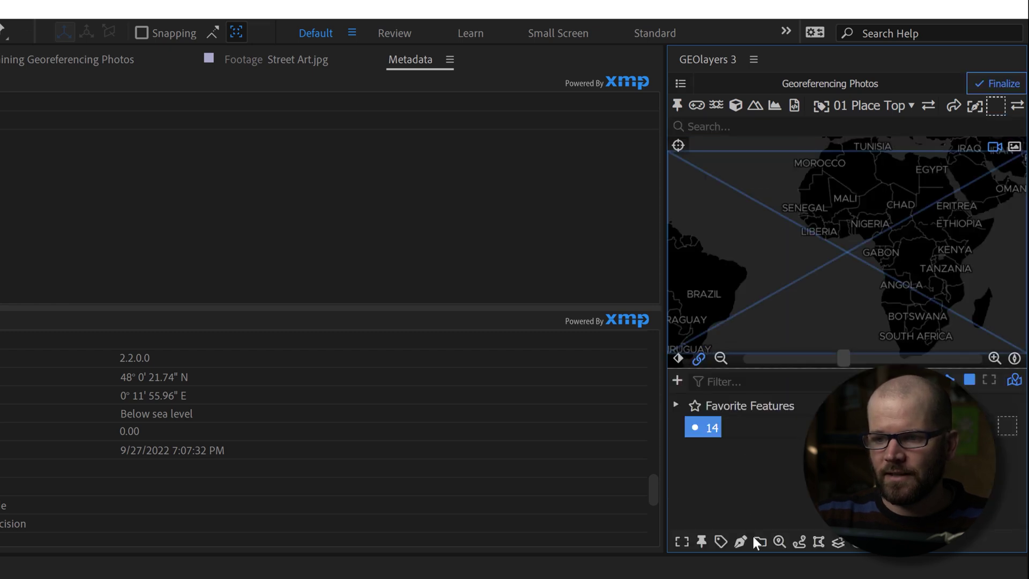
# Rename the new feature 14 to 'Street Art'
pyautogui.click(779, 543)
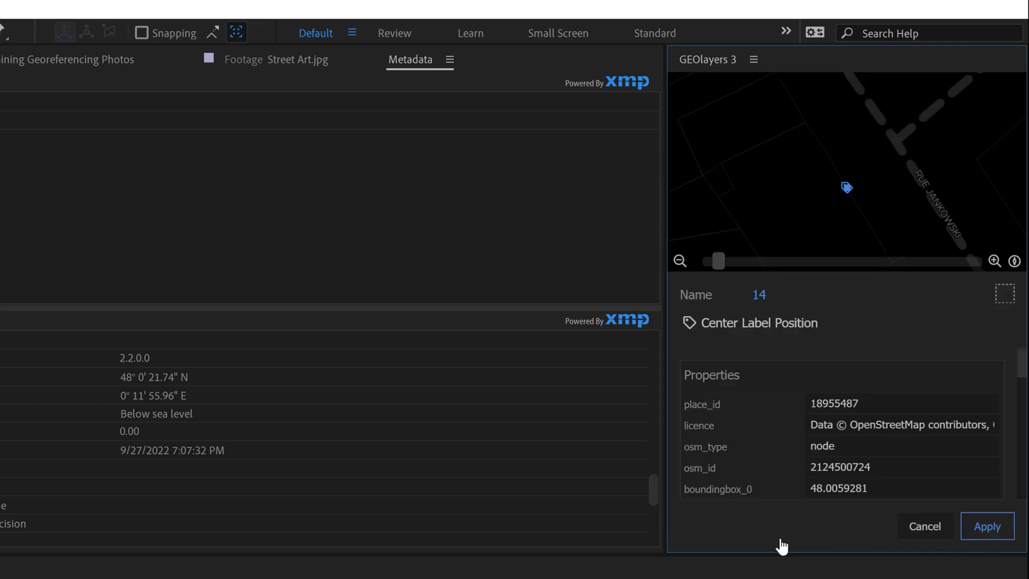
pyautogui.click(756, 296)
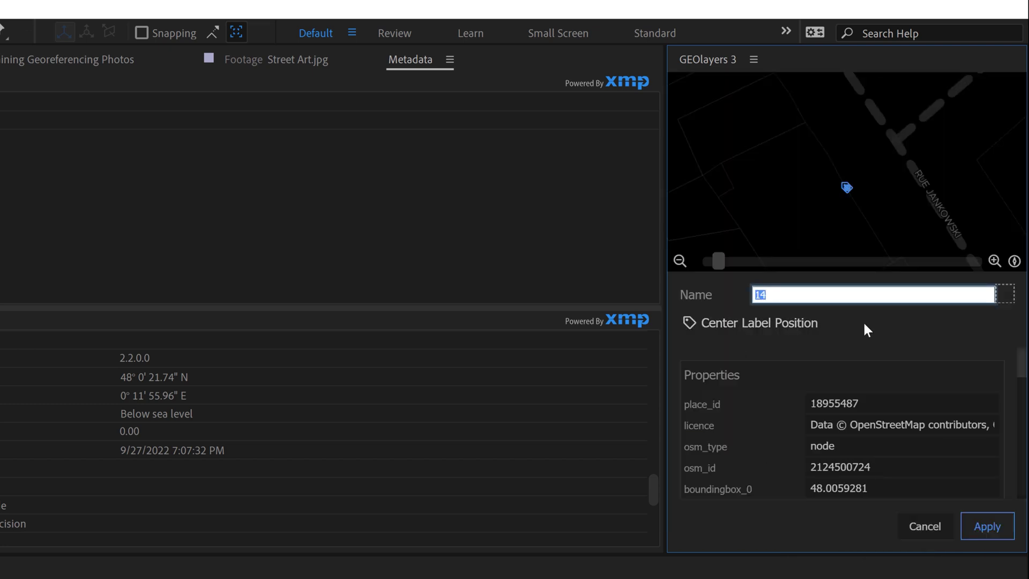
pyautogui.write('Street Art')
pyautogui.press('Return')
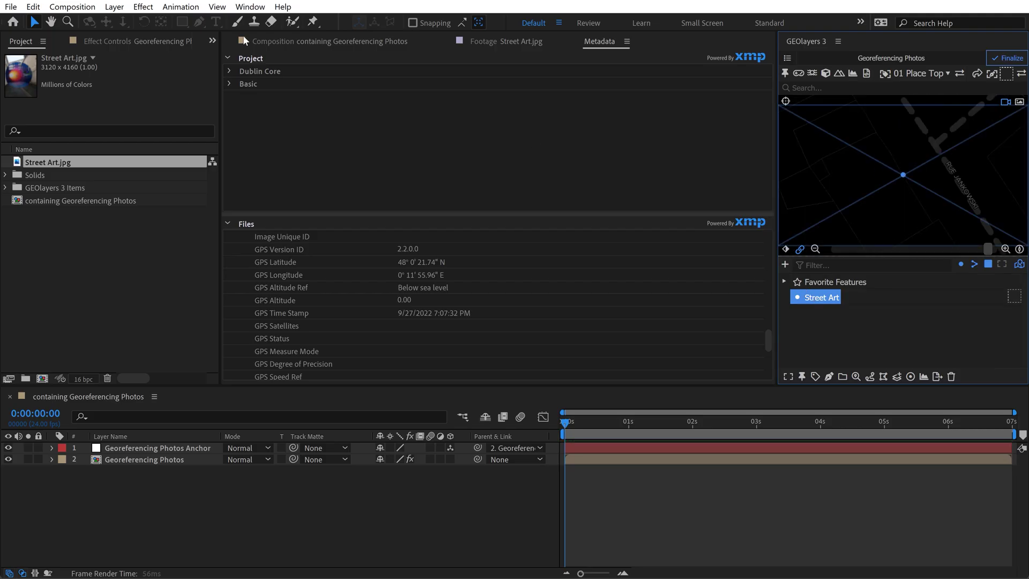
# Switch the viewer from Metadata back to the Composition showing the zoomed street map
pyautogui.click(301, 41)
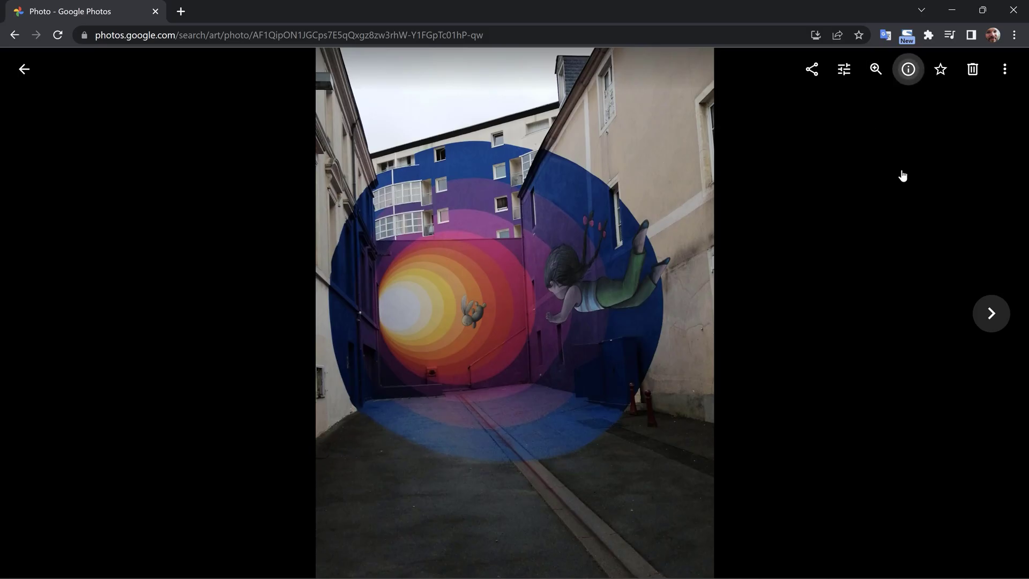
# Show the photo's info details in Google Photos and scroll down to its location map
pyautogui.click(907, 69)
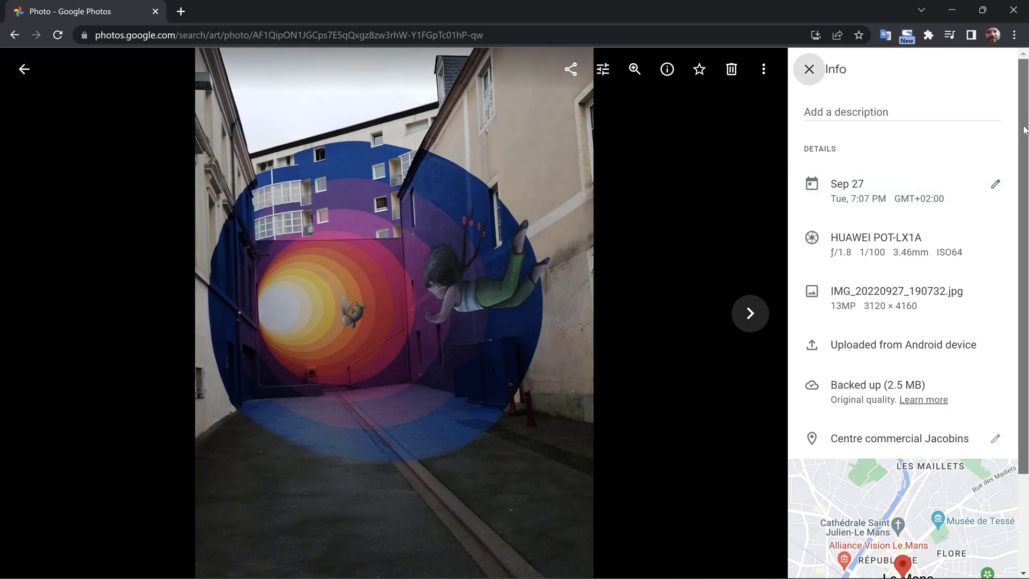
pyautogui.scroll(-2, 903, 191)
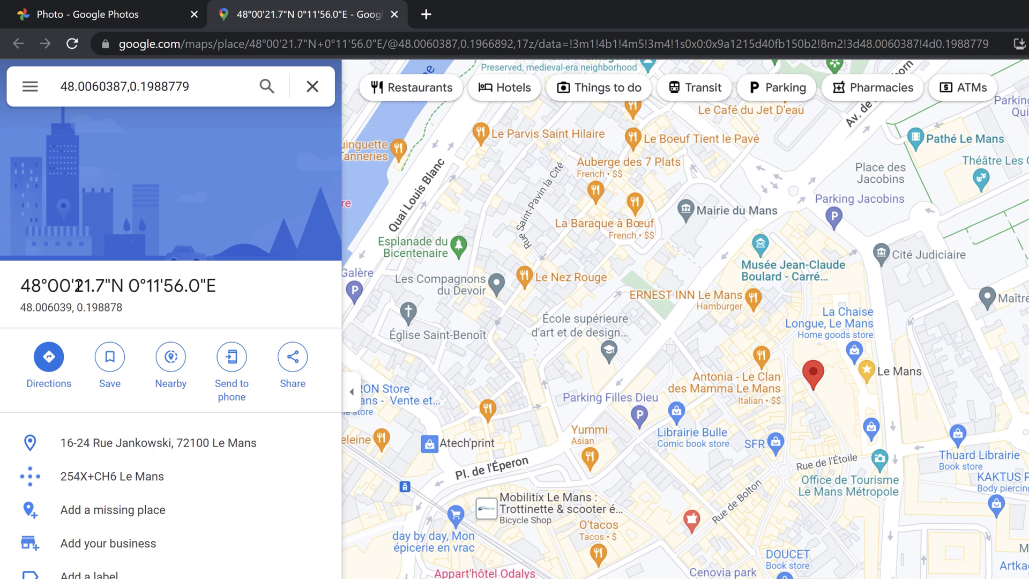
# Select the 48°00'21.7"N 0°11'56.0"E coordinates heading in the Google Maps side panel for copying
pyautogui.click(76, 79)
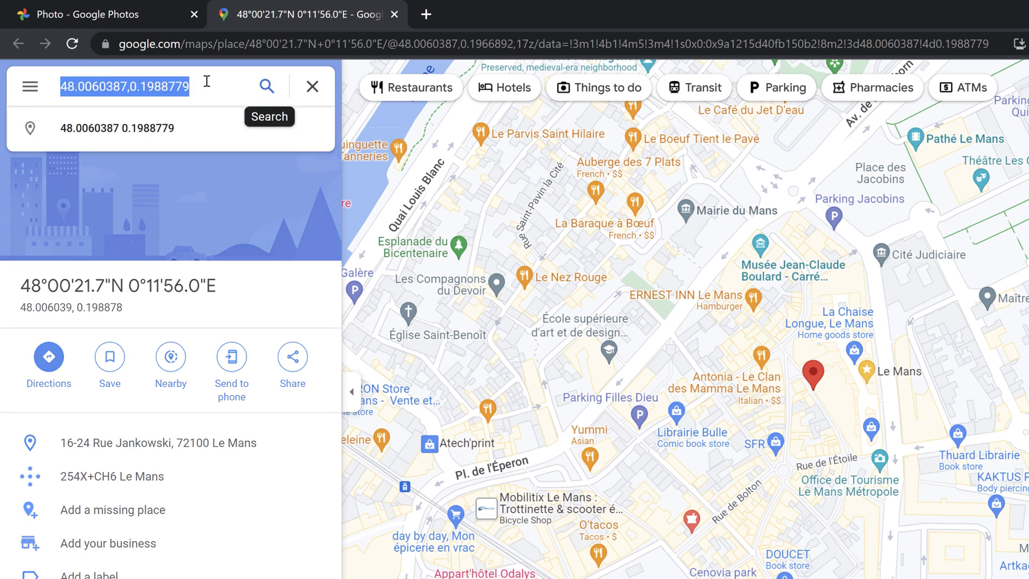
pyautogui.click(25, 285)
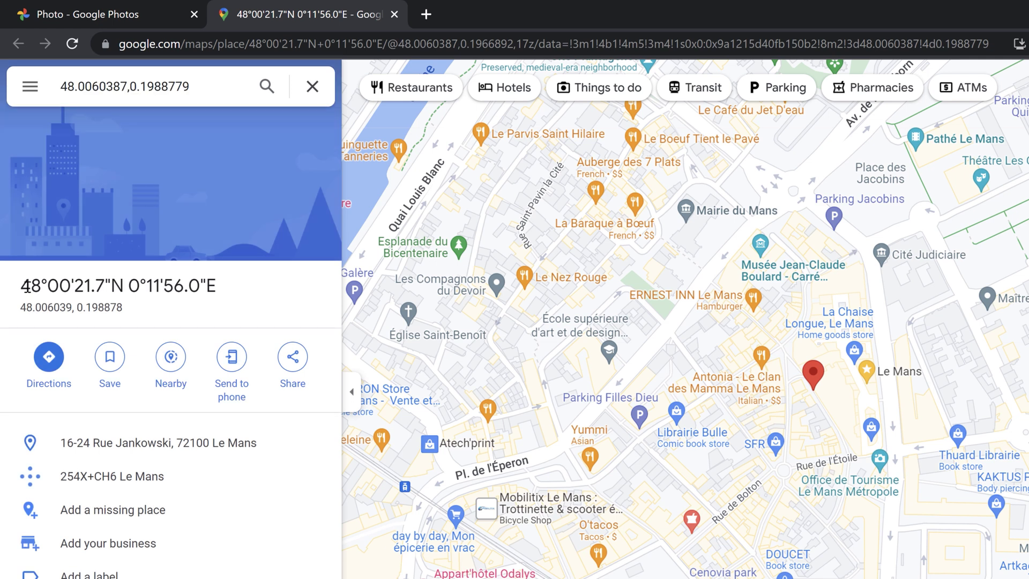
pyautogui.moveTo(39, 286); pyautogui.dragTo(246, 298)
pyautogui.hotkey('ctrl', 'c')
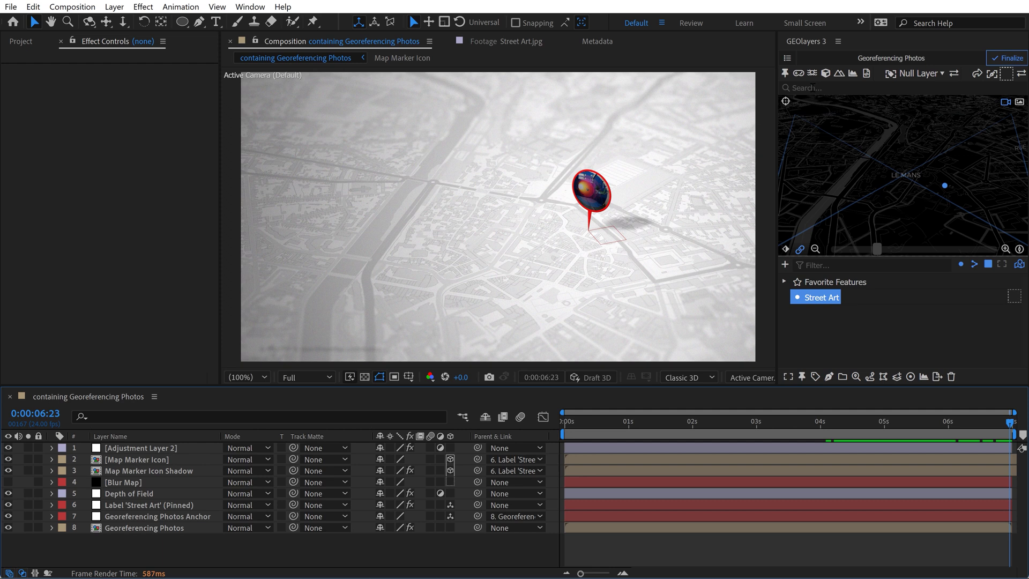
# Replace the GEOlayers search text with the decimal coordinates 48.0060387,0.1988779 copied from Google Maps
pyautogui.click(815, 87)
pyautogui.hotkey('ctrl', 'v')
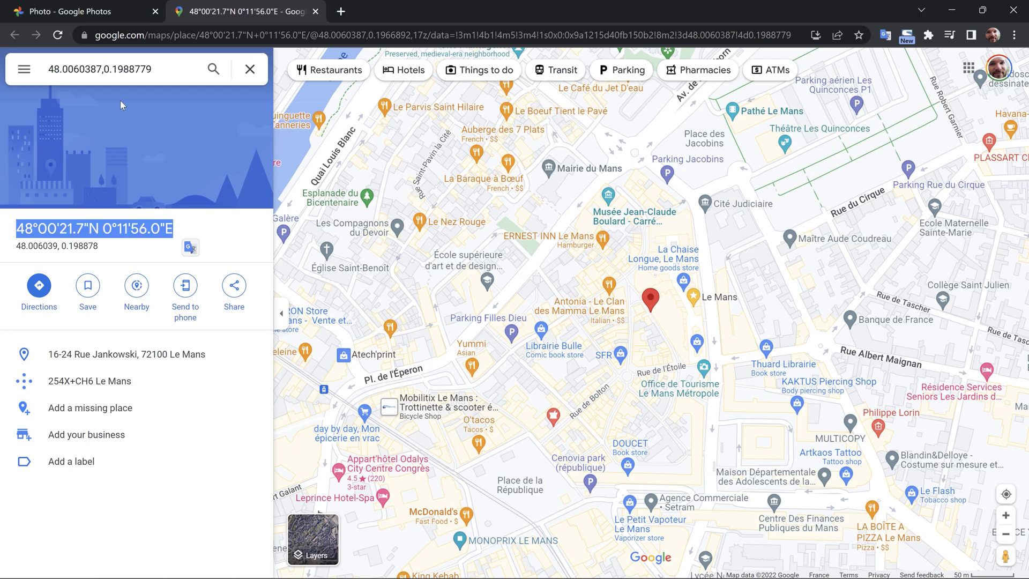
pyautogui.click(110, 67)
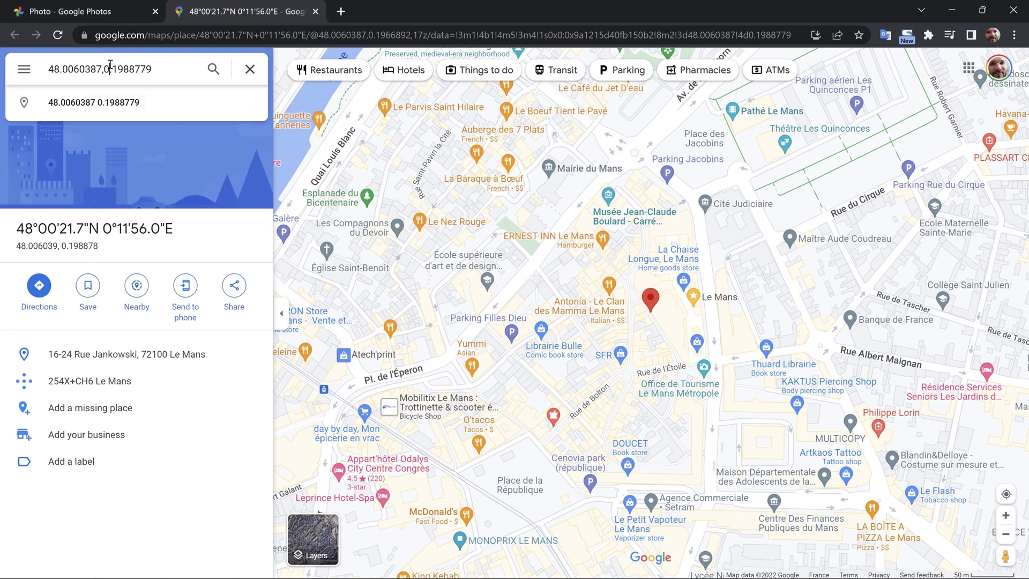
pyautogui.doubleClick(110, 67)
pyautogui.hotkey('ctrl', 'c')
pyautogui.hotkey('alt', 'Tab')
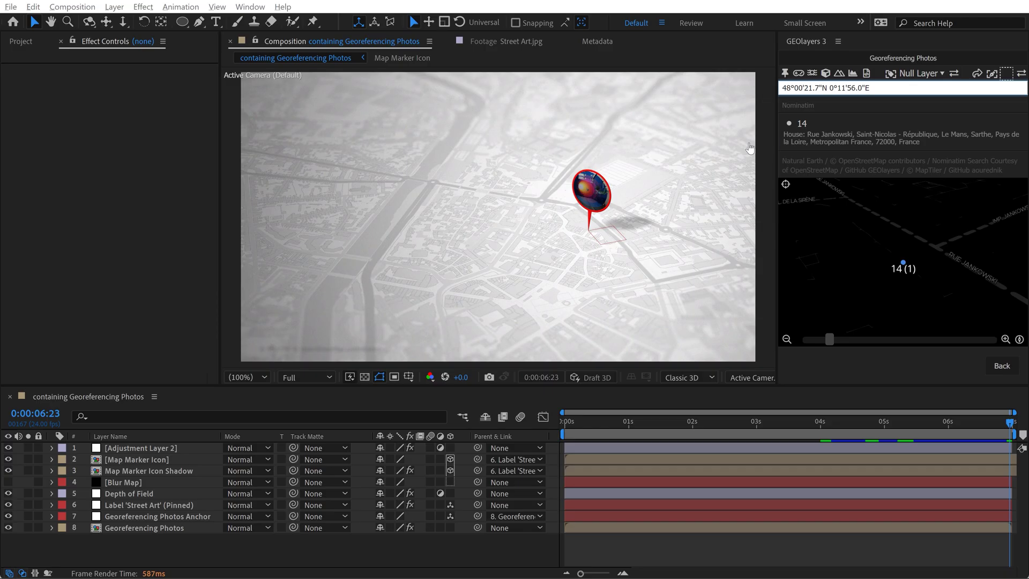
pyautogui.click(813, 86)
pyautogui.click(812, 86)
pyautogui.click(813, 85)
pyautogui.hotkey('ctrl', 'v')
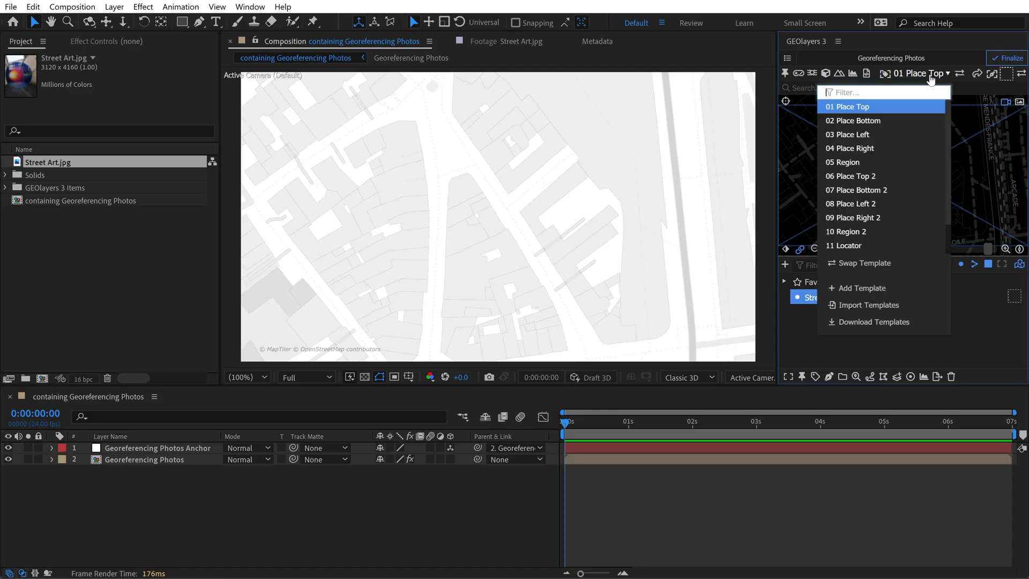
# With a Null Layer placement template, add a text label for the Street Art feature
pyautogui.scroll(-2, 908, 158)
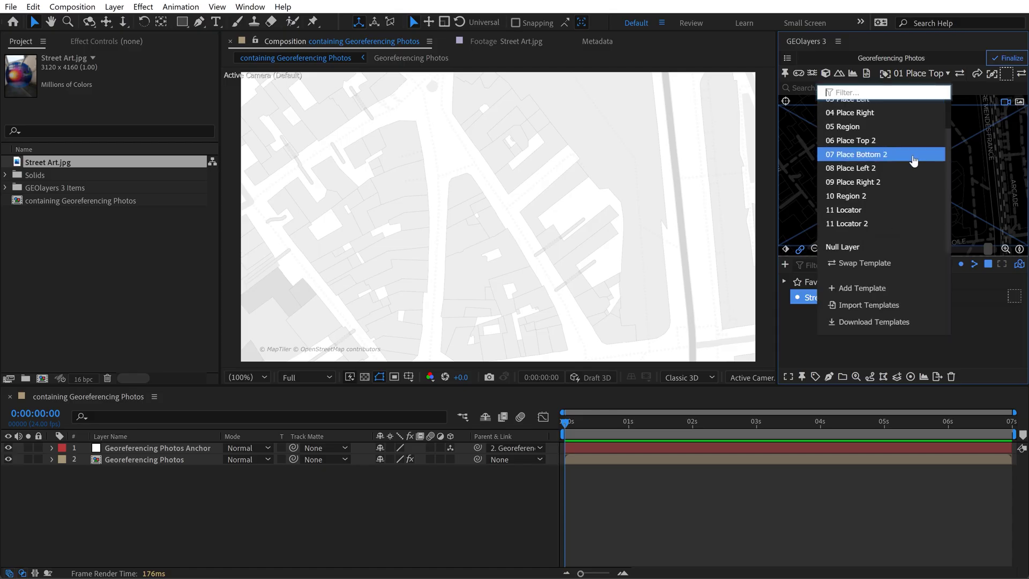
pyautogui.click(846, 250)
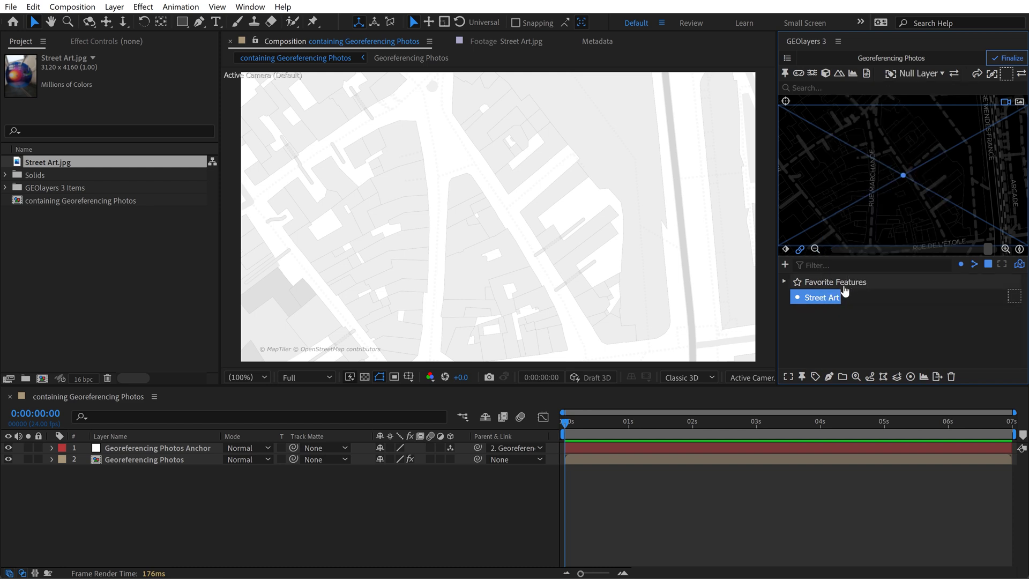
pyautogui.click(815, 377)
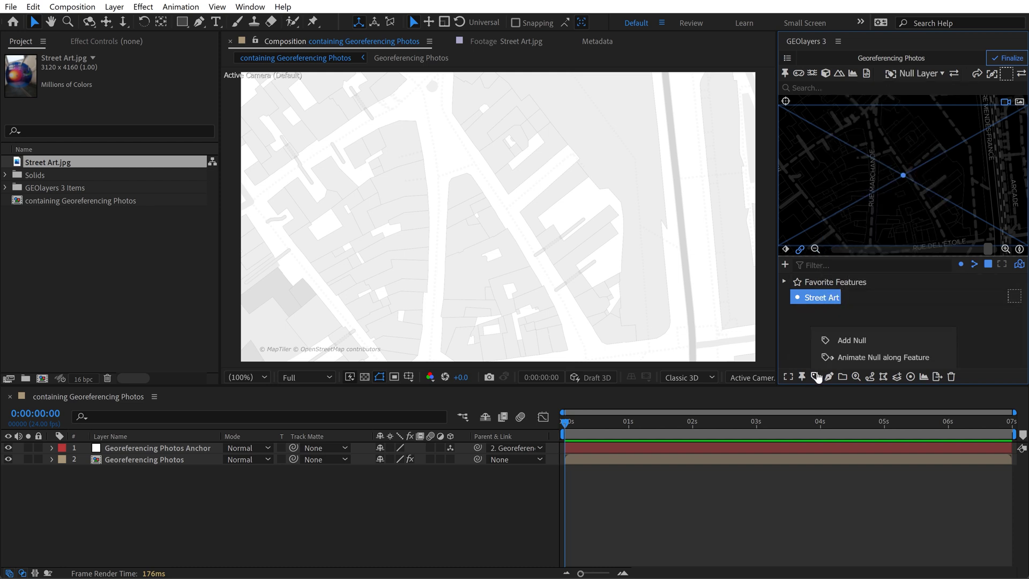
pyautogui.click(862, 340)
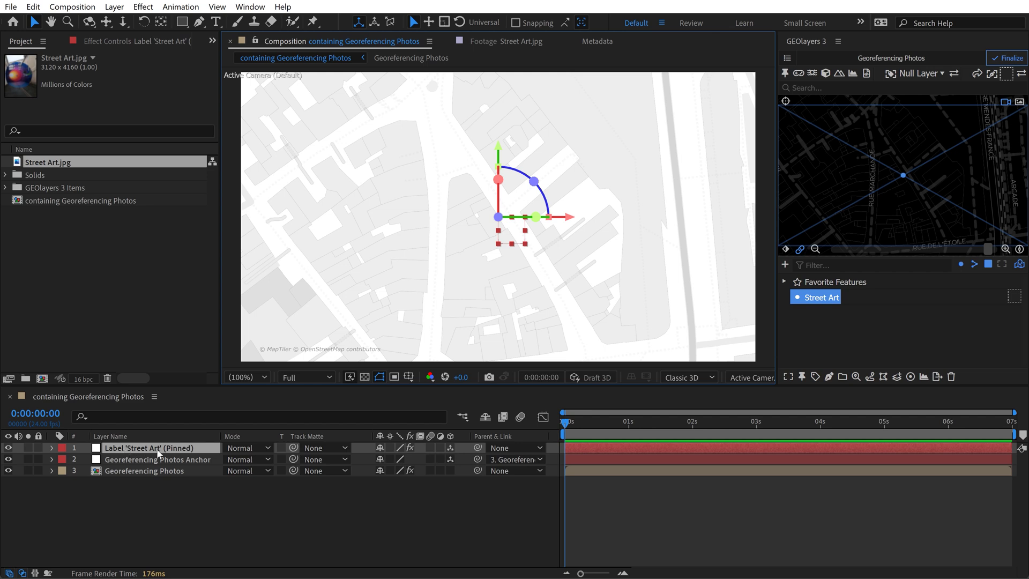
# Frame the label in the view and drag its Pixel Offset to 263, -219 in Effect Controls
pyautogui.click(108, 37)
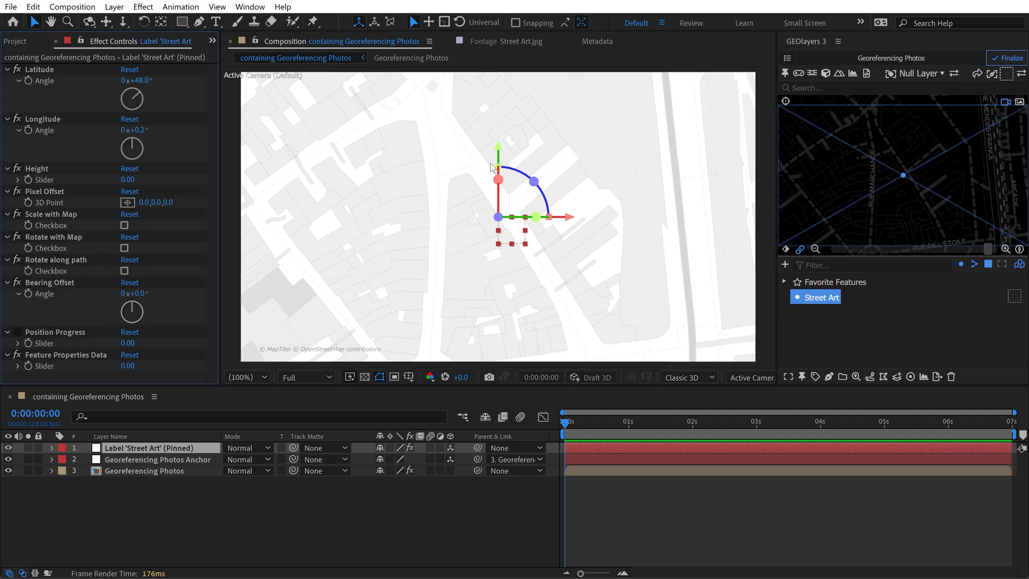
pyautogui.scroll(2, 497, 162)
pyautogui.press('h')
pyautogui.moveTo(558, 143); pyautogui.dragTo(515, 208)
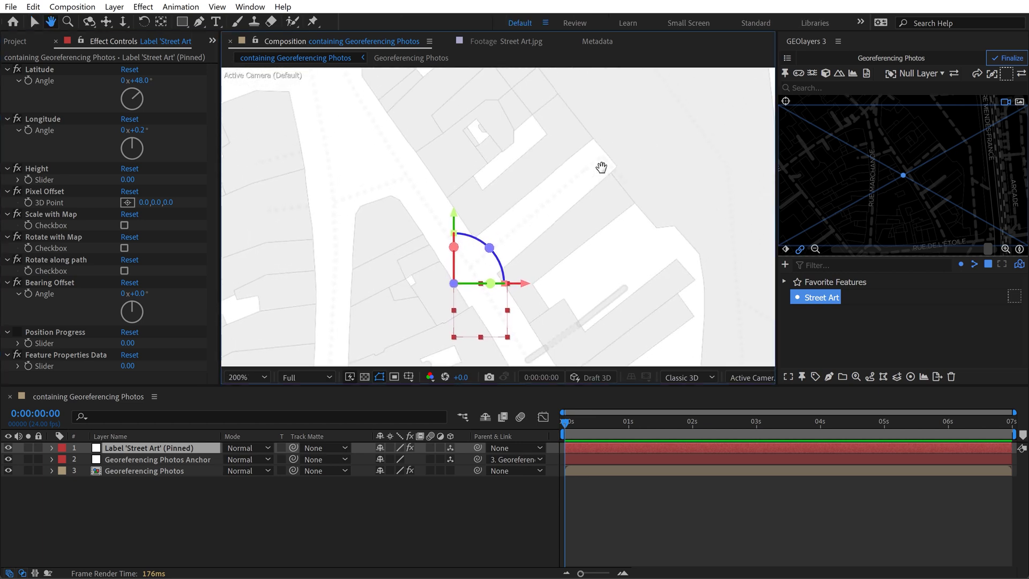
pyautogui.press('v')
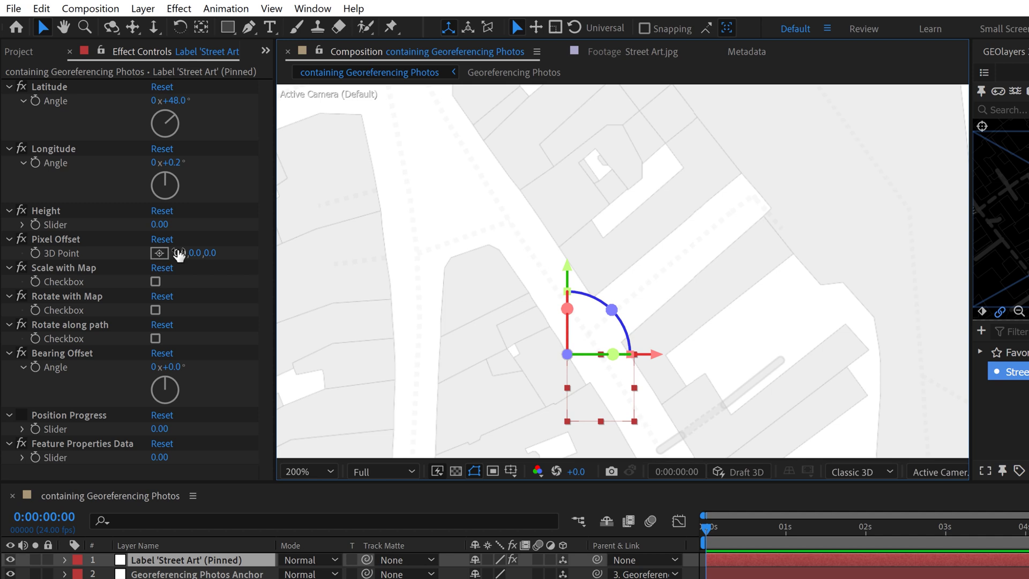
pyautogui.moveTo(179, 255); pyautogui.dragTo(200, 253)
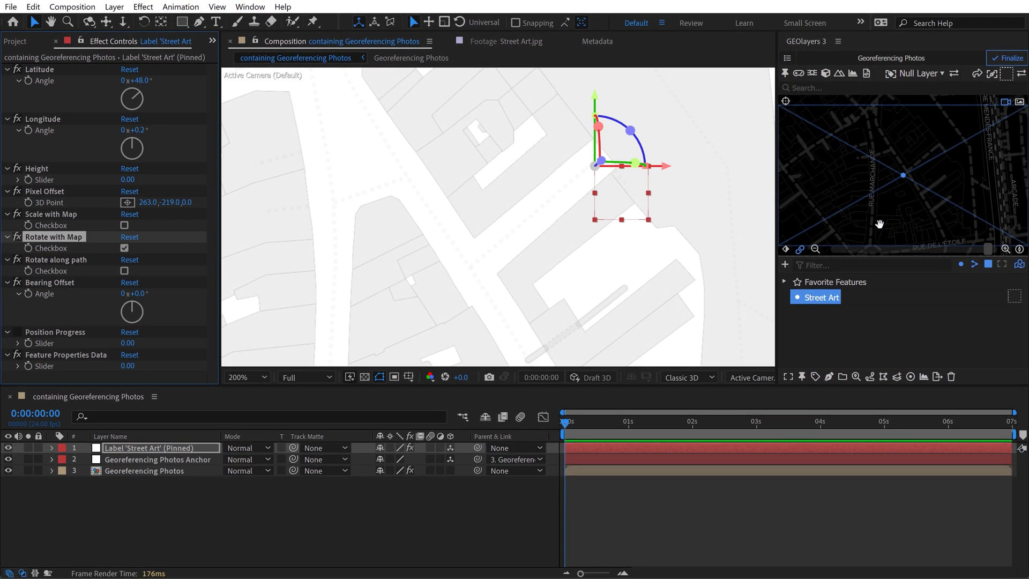
# Tilt the map, toggle the label's Rotate with Map off and back on, then reset rotation to north-up
pyautogui.moveTo(907, 177); pyautogui.dragTo(918, 147)
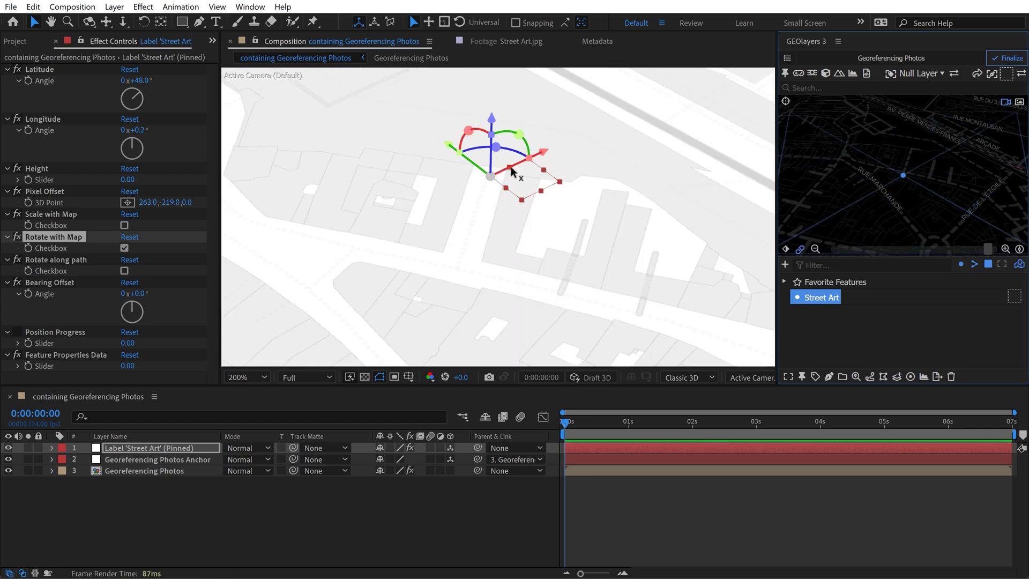
pyautogui.click(125, 248)
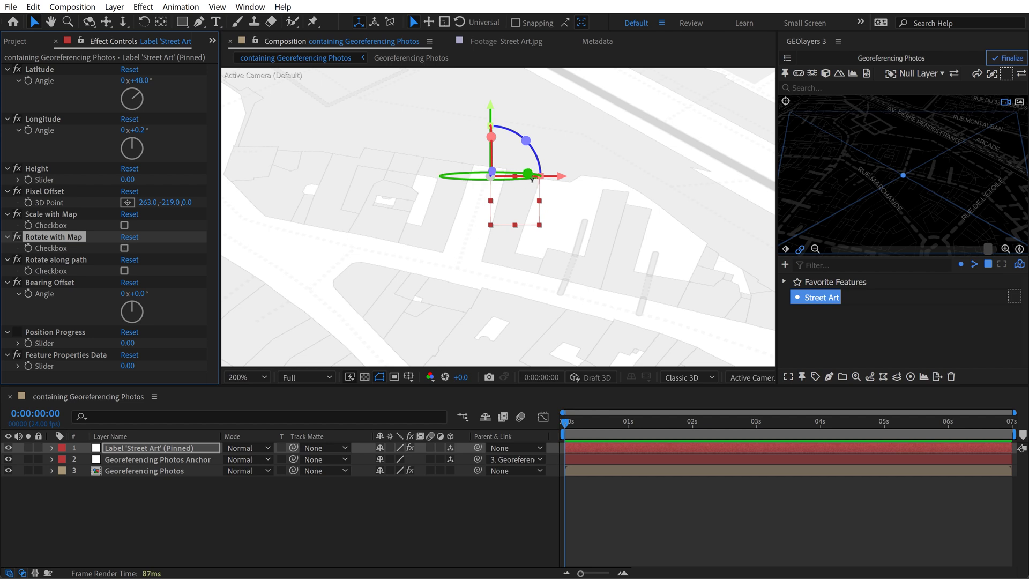
pyautogui.click(125, 249)
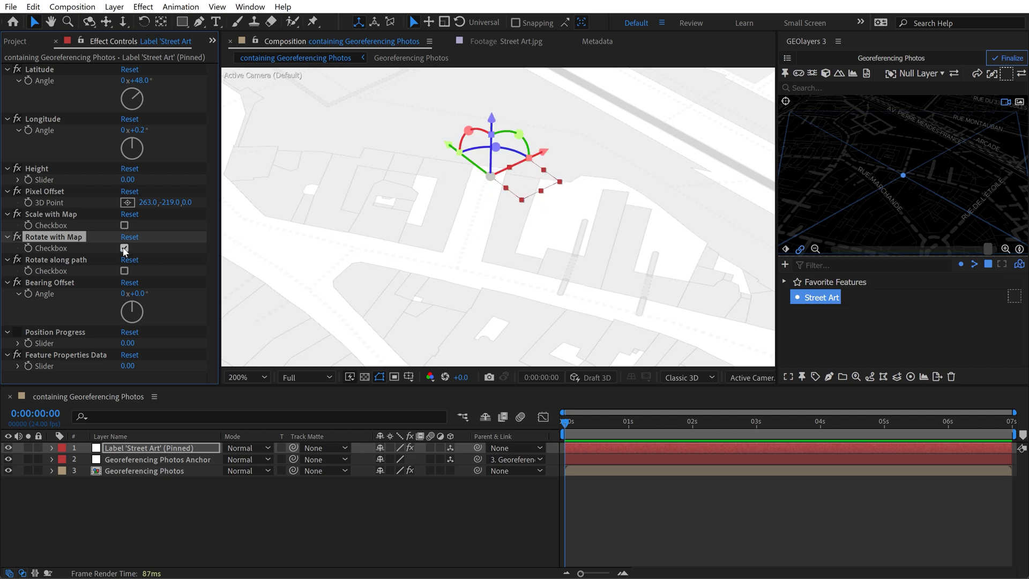
pyautogui.click(1019, 249)
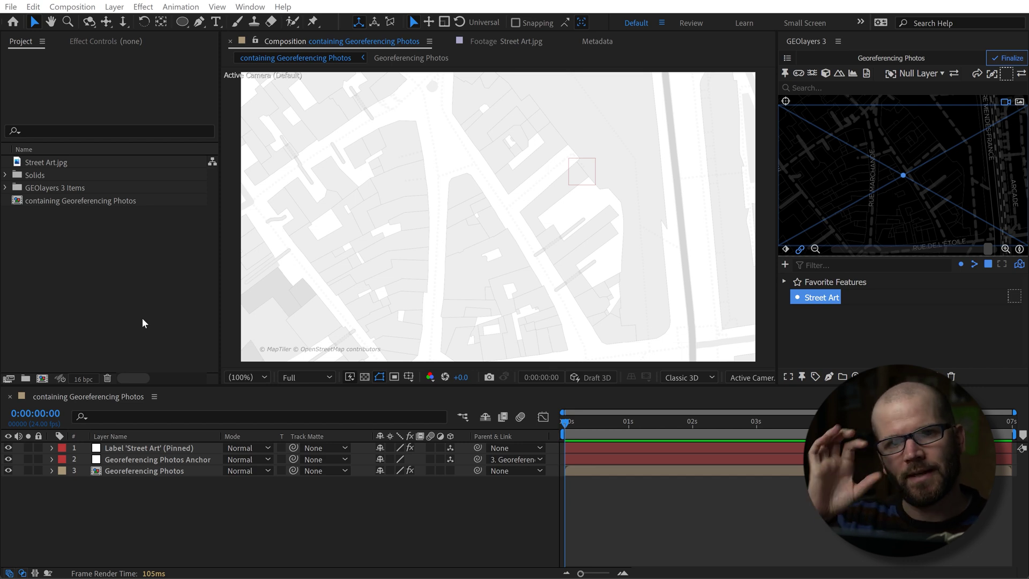
# Create the Map Marker Icon composition and draw a vertical path from its centre straight down
pyautogui.click(41, 378)
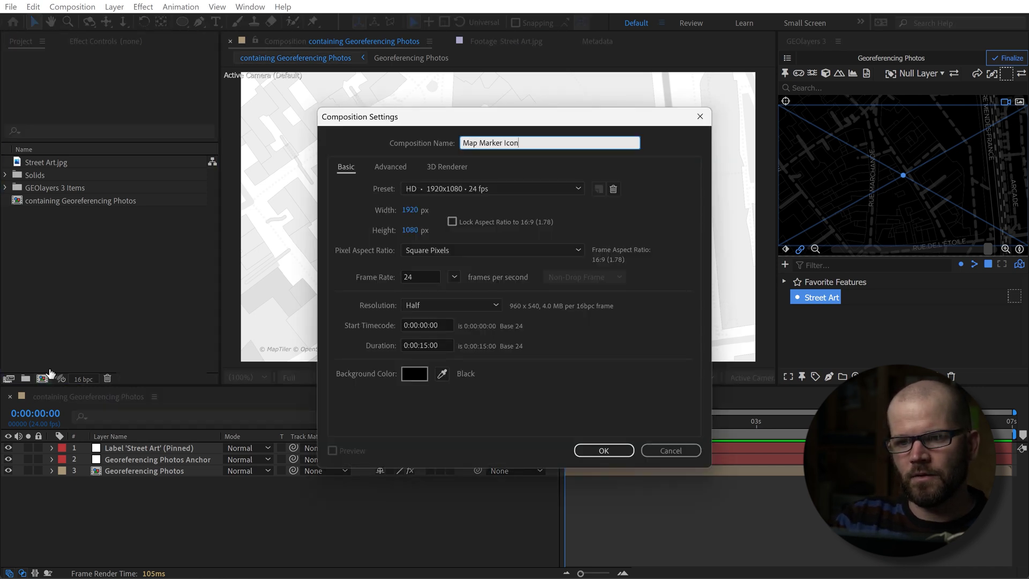
pyautogui.press('Return')
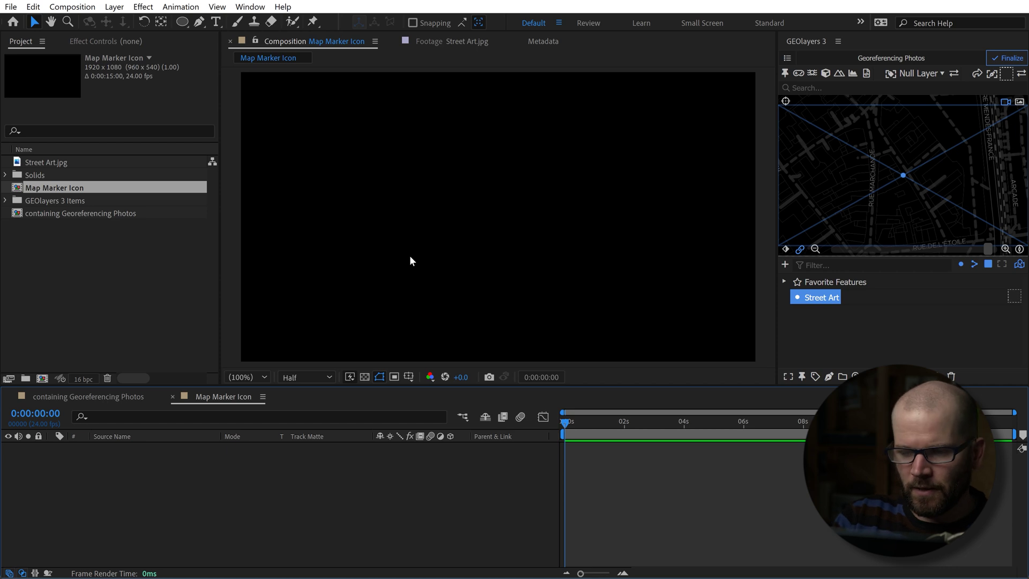
pyautogui.click(199, 21)
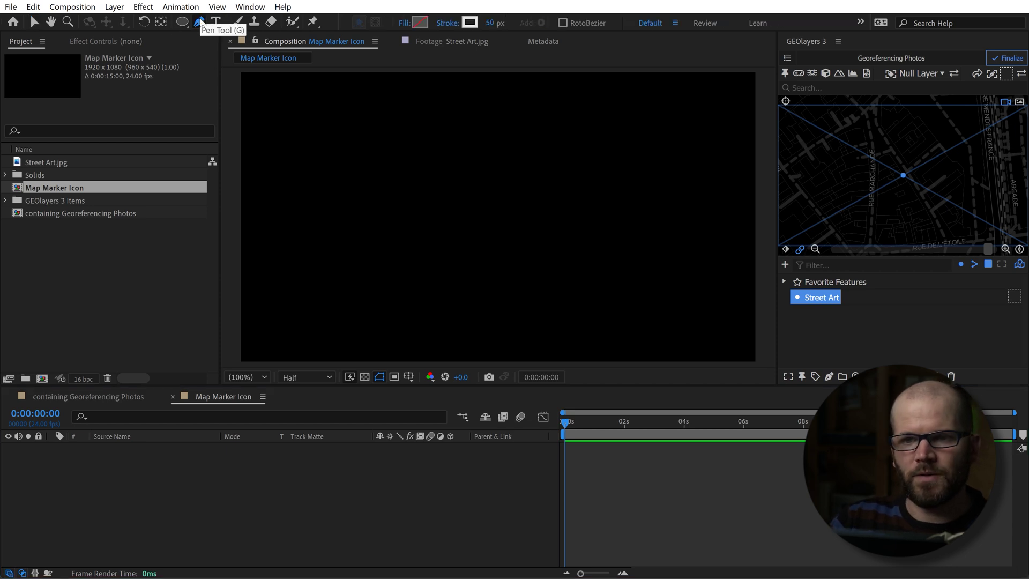
pyautogui.click(409, 377)
pyautogui.click(429, 391)
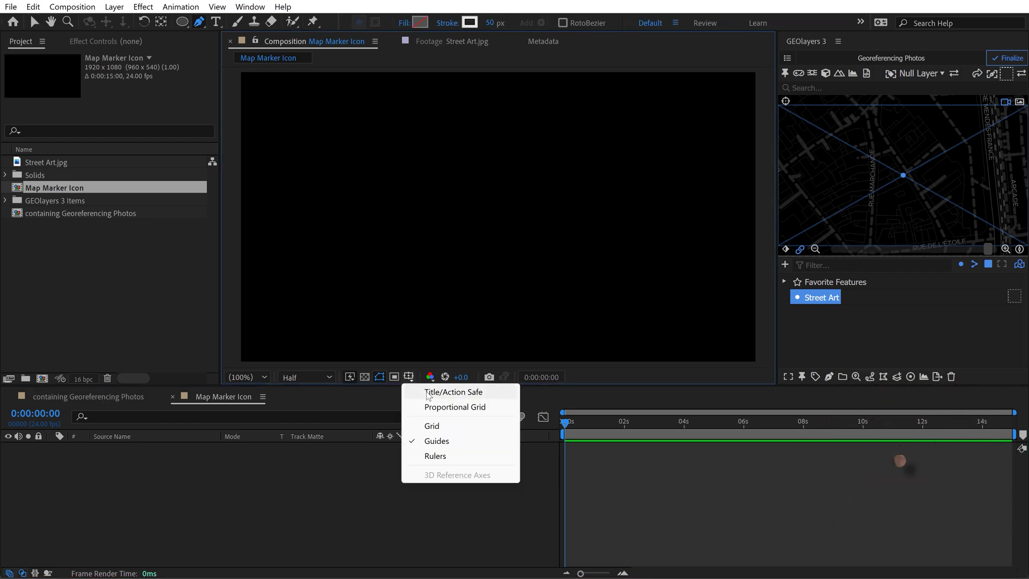
pyautogui.click(498, 217)
pyautogui.keyDown('shift'); pyautogui.click(505, 355); pyautogui.keyUp('shift')
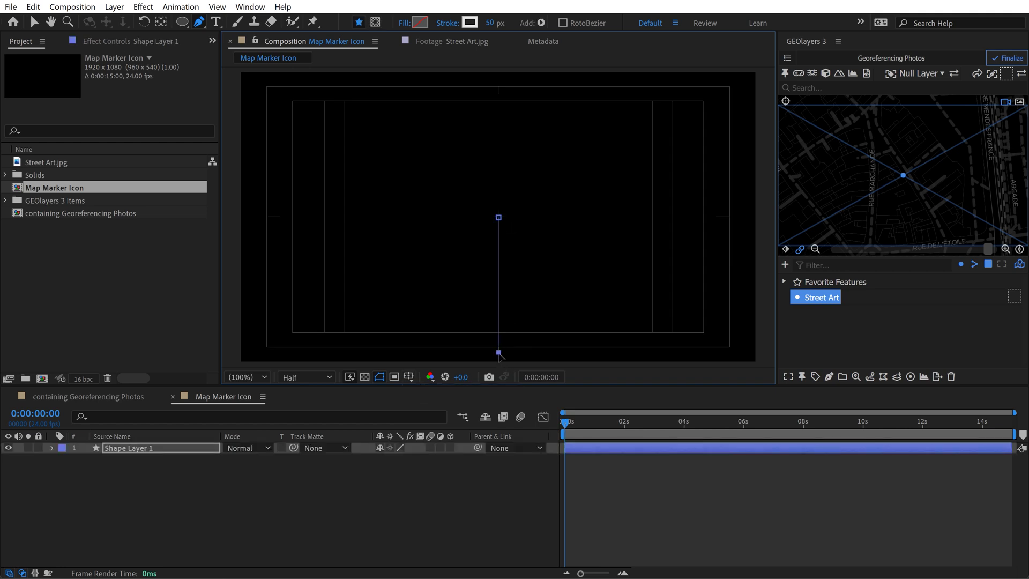
# Taper the stroke's end length to 99% so the line narrows to a point
pyautogui.click(51, 448)
pyautogui.click(64, 459)
pyautogui.click(76, 471)
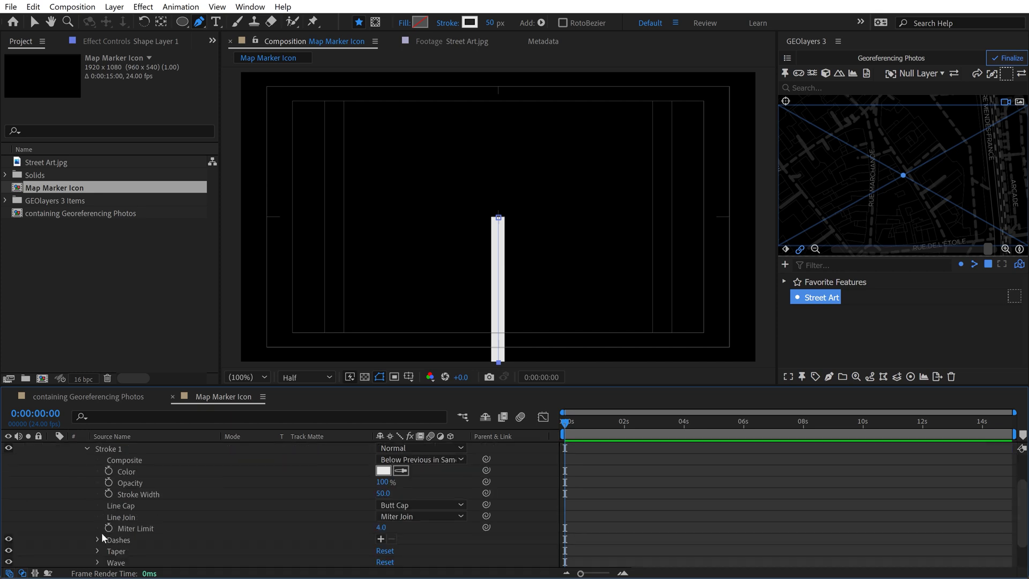
pyautogui.click(99, 537)
pyautogui.scroll(-5, 260, 513)
pyautogui.moveTo(381, 481); pyautogui.dragTo(450, 485)
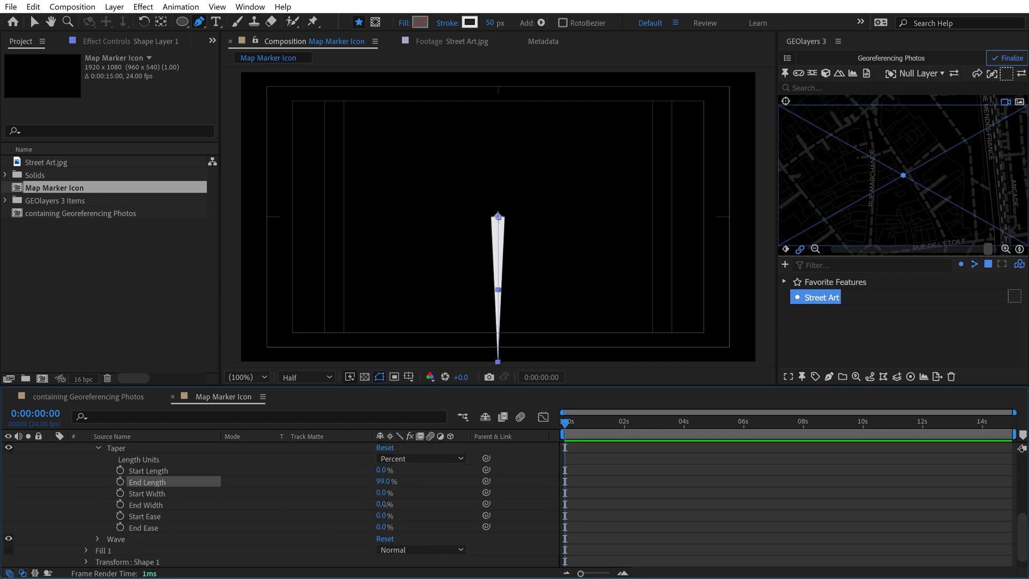
pyautogui.click(385, 504)
pyautogui.click(712, 506)
pyautogui.scroll(4, 98, 484)
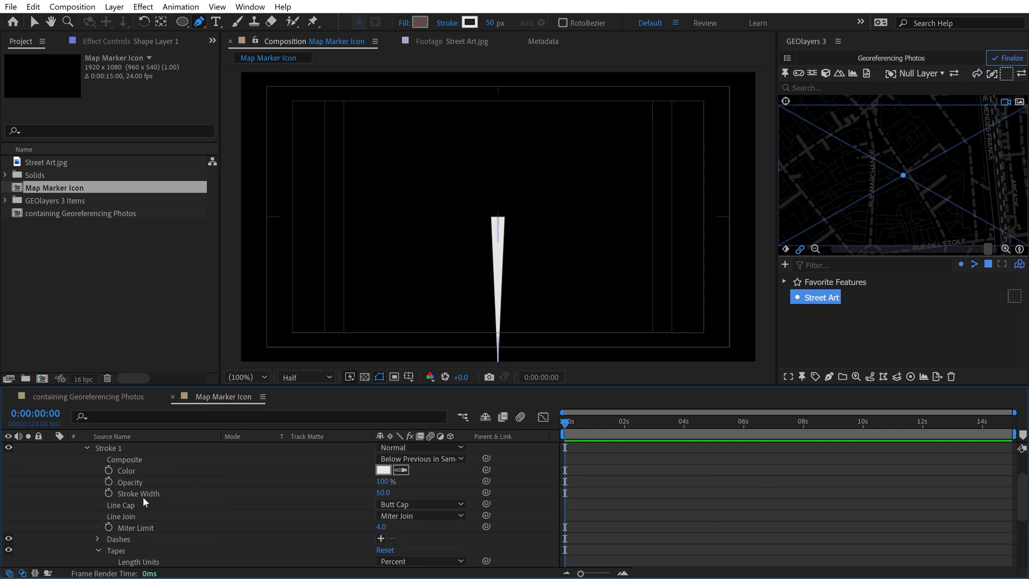
pyautogui.click(84, 445)
pyautogui.click(79, 459)
# Rename the shape layer to Pin
pyautogui.click(128, 447)
pyautogui.press('Return')
pyautogui.write('A')
pyautogui.press('Return')
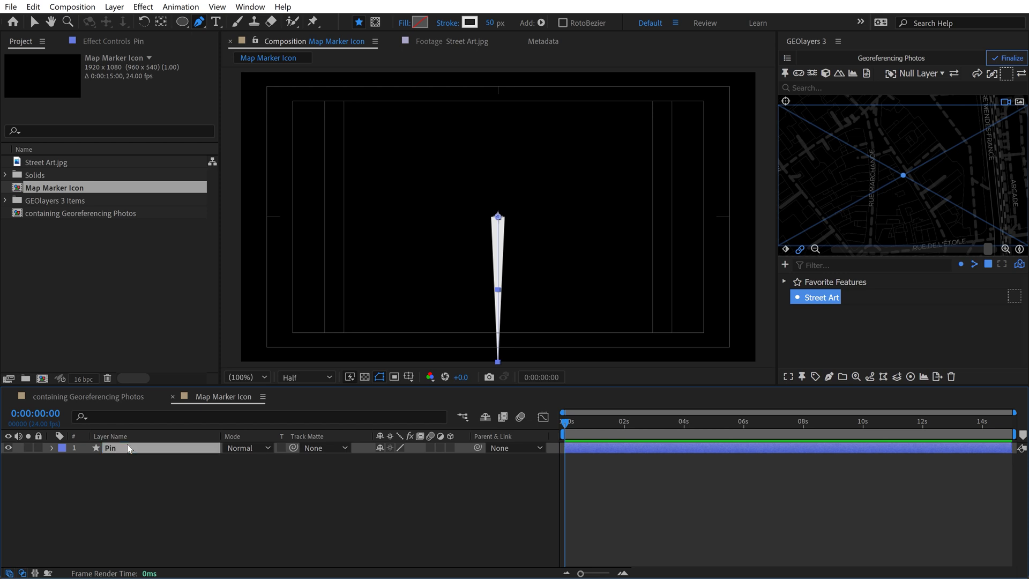
# Set the shape fill to solid white
pyautogui.click(182, 24)
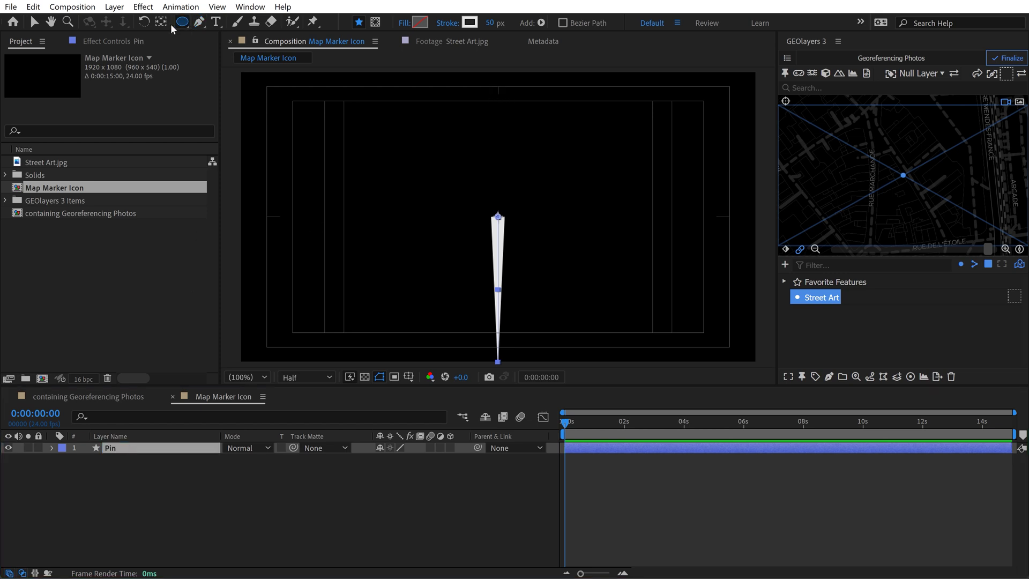
pyautogui.click(403, 23)
pyautogui.click(462, 258)
pyautogui.click(512, 334)
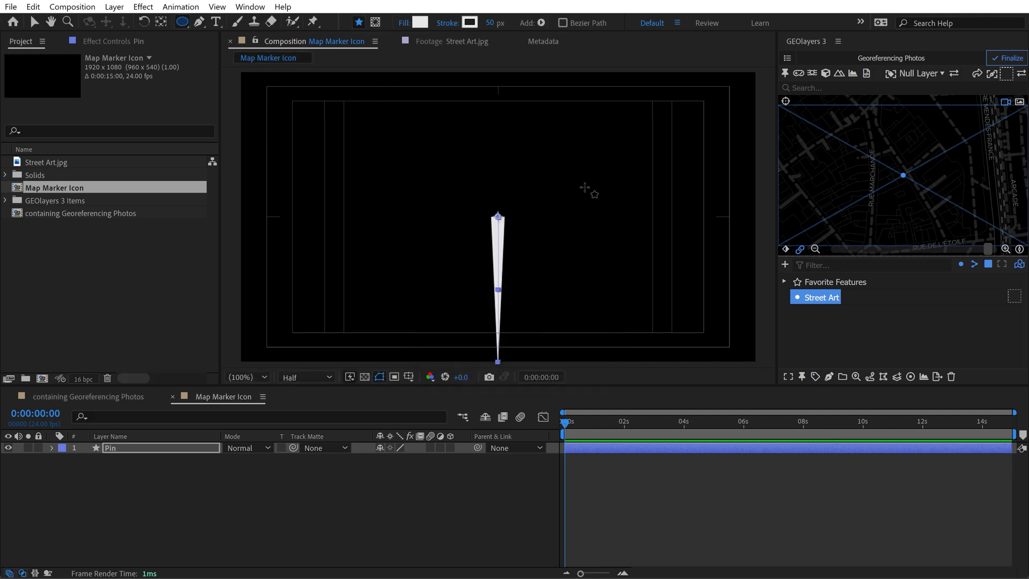
pyautogui.click(111, 529)
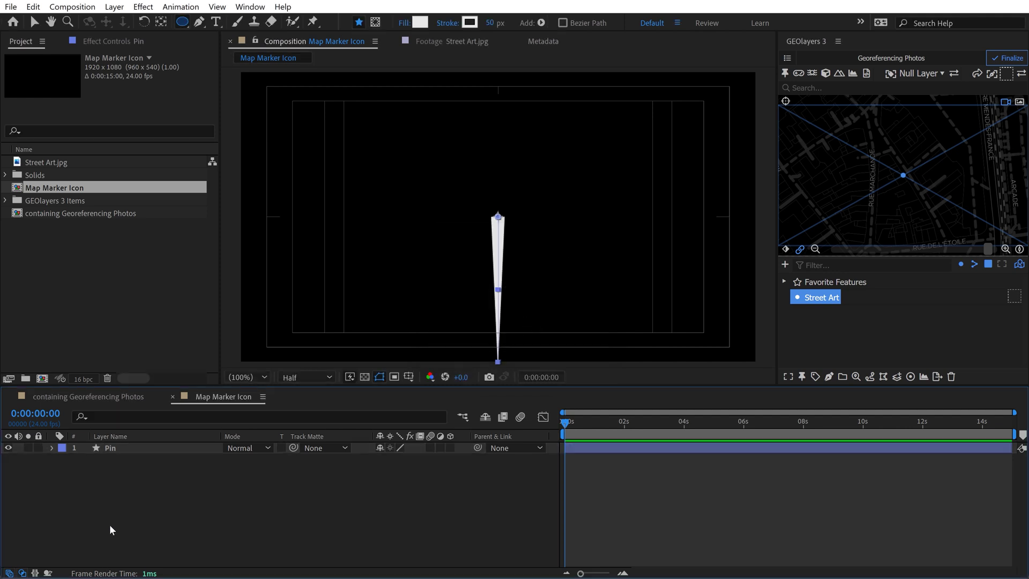
# Create a full-composition circle layer named Border
pyautogui.doubleClick(182, 22)
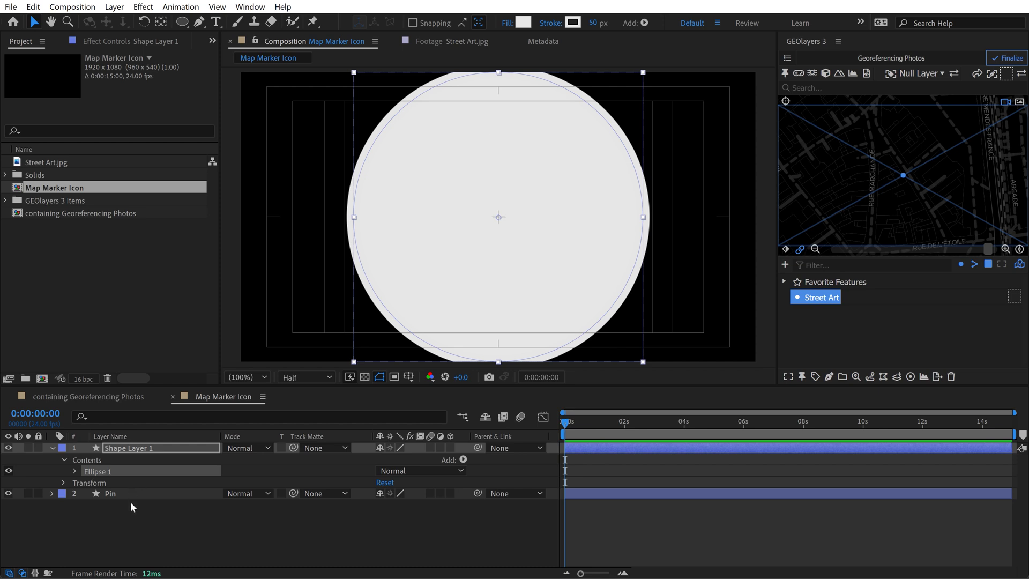
pyautogui.click(143, 448)
pyautogui.press('Return')
pyautogui.write('Border')
pyautogui.press('Return')
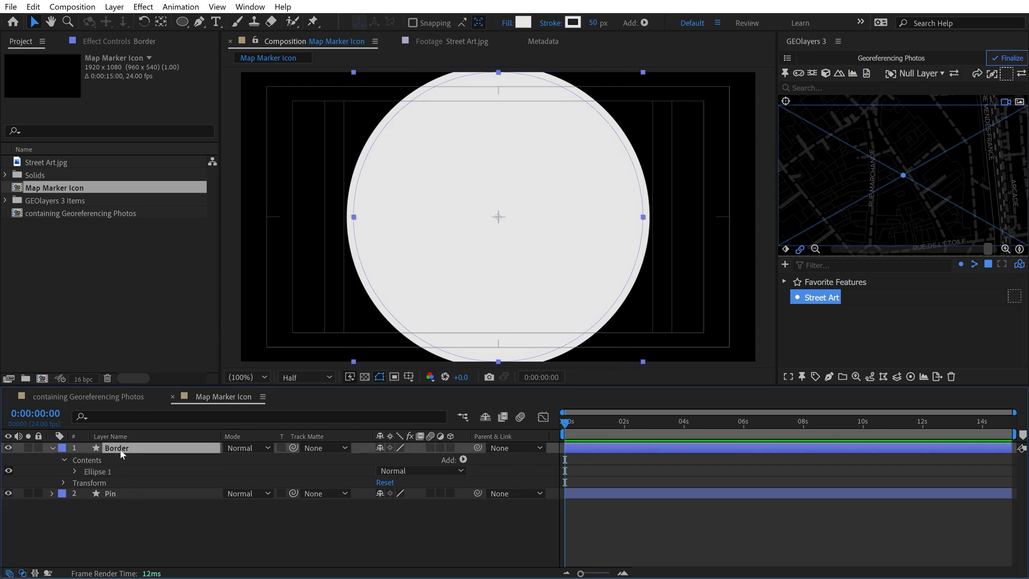
# Duplicate Border as a stroke-less Matte circle and add Street Art.jpg to the composition
pyautogui.hotkey('ctrl', 'd')
pyautogui.press('Return')
pyautogui.write('Matte')
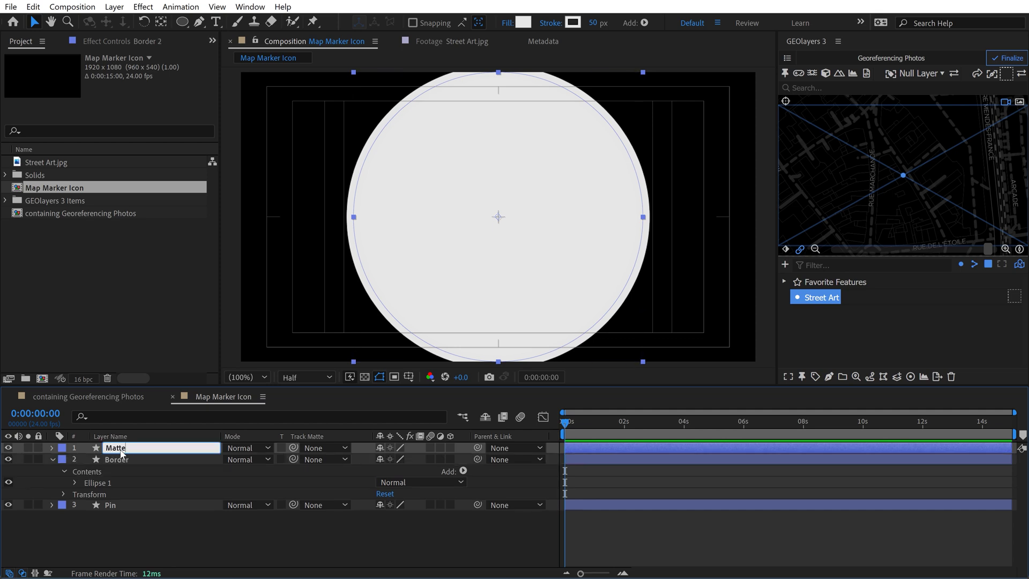
pyautogui.press('Return')
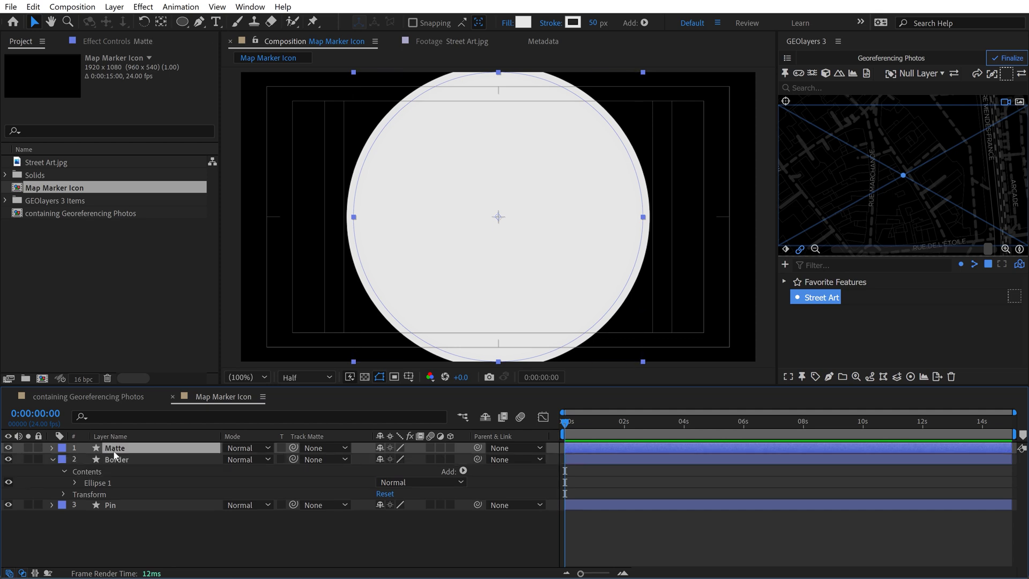
pyautogui.click(550, 23)
pyautogui.click(445, 259)
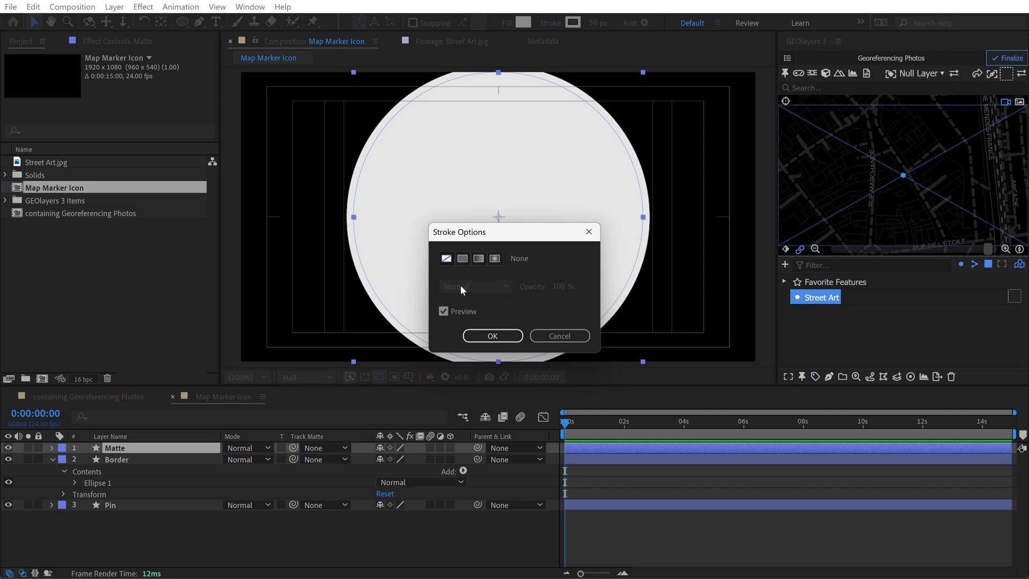
pyautogui.click(492, 336)
pyautogui.moveTo(47, 162); pyautogui.dragTo(108, 448)
# Scale the Street Art photo down and set its track matte to the Matte circle
pyautogui.press(',')
pyautogui.press(',')
pyautogui.press(',')
pyautogui.press(',')
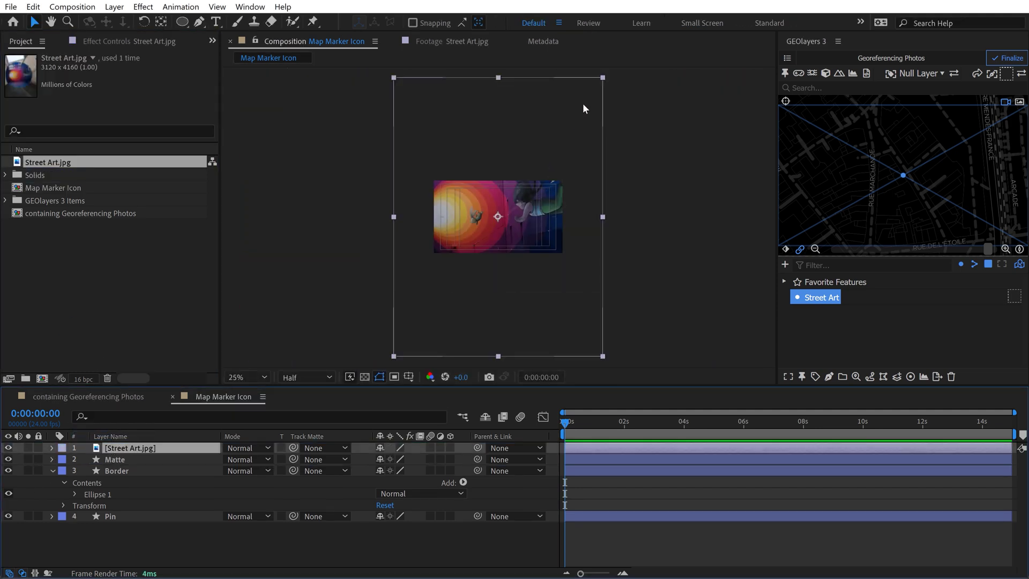
pyautogui.moveTo(603, 81); pyautogui.dragTo(500, 153)
pyautogui.press('.')
pyautogui.press('.')
pyautogui.press('.')
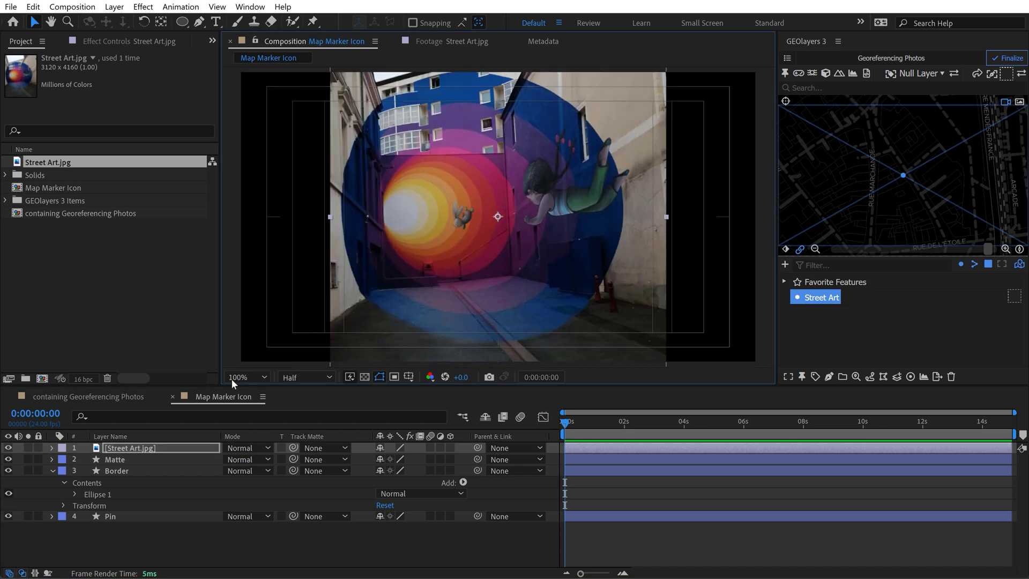
pyautogui.moveTo(292, 447); pyautogui.dragTo(110, 461)
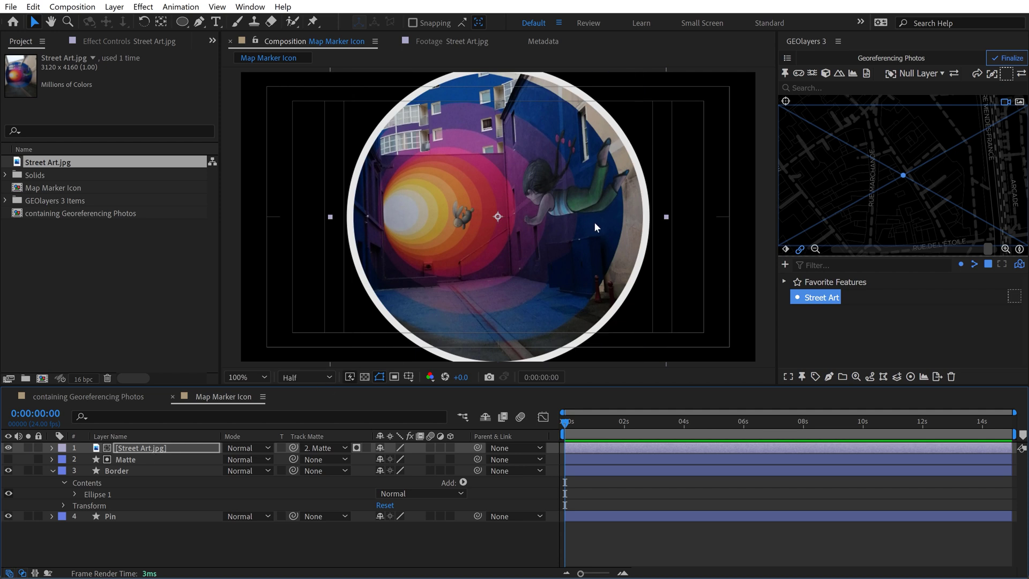
# Parent the Matte layer to Border
pyautogui.click(52, 471)
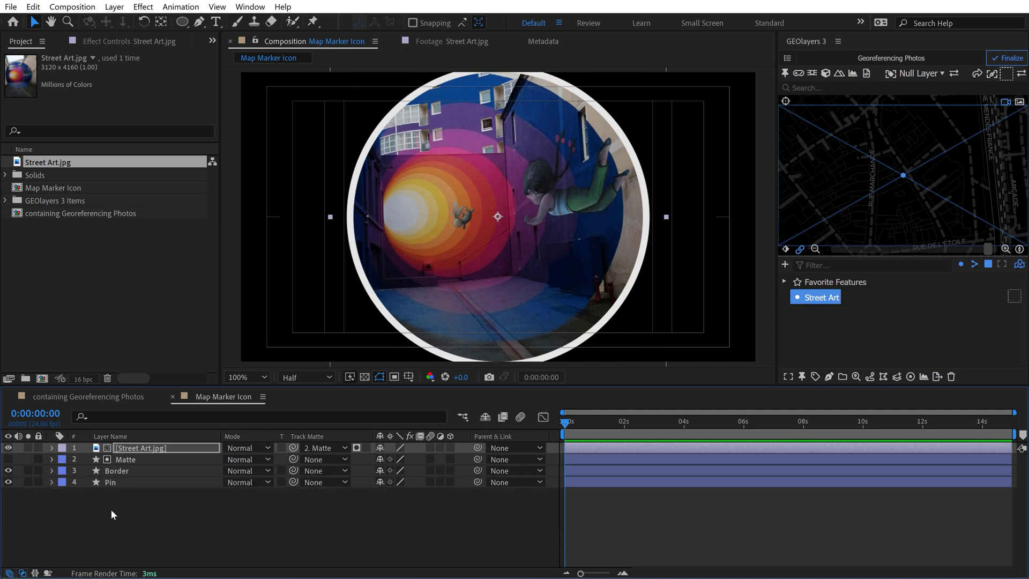
pyautogui.click(156, 493)
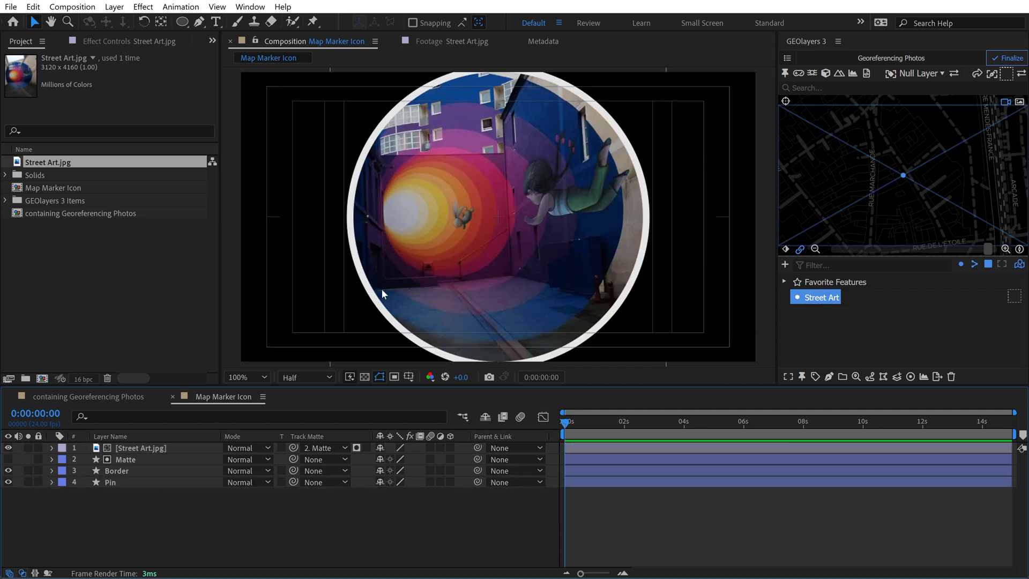
pyautogui.click(130, 449)
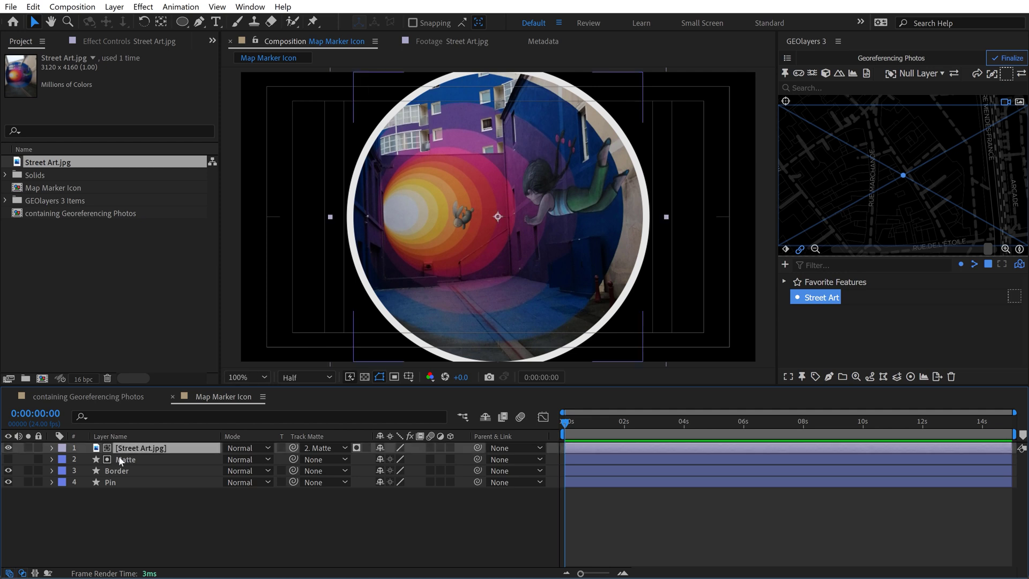
pyautogui.click(123, 458)
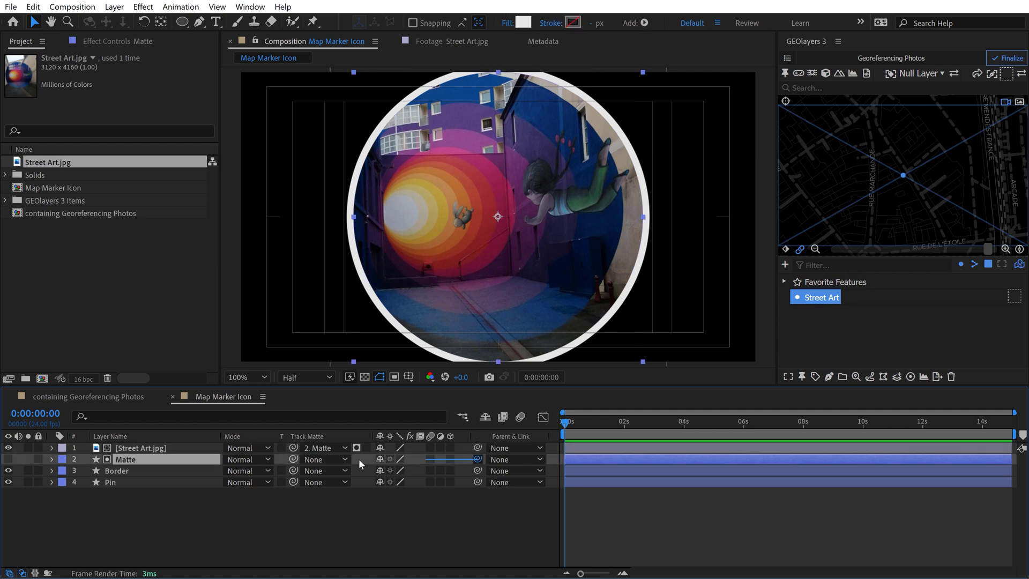
pyautogui.moveTo(338, 459); pyautogui.dragTo(119, 468)
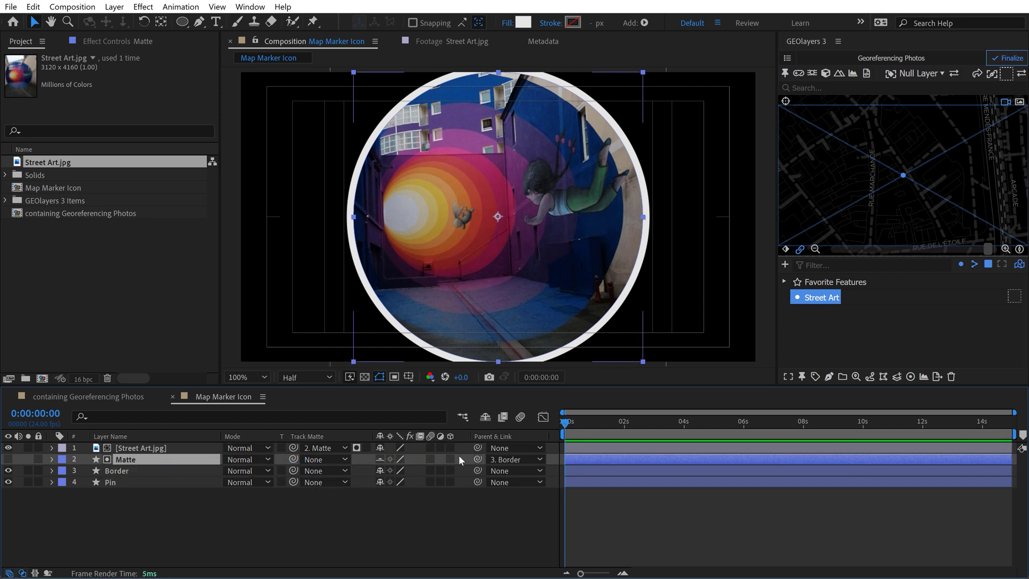
# Hide the shy Matte layer and shrink the Border circle with the photo about the centre
pyautogui.click(486, 417)
pyautogui.click(119, 464)
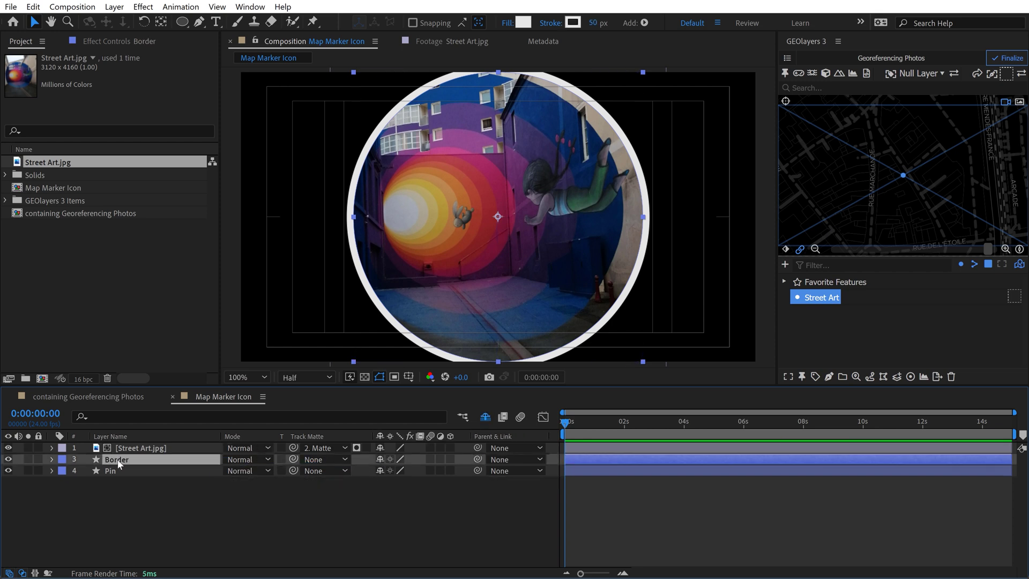
pyautogui.moveTo(643, 77); pyautogui.dragTo(543, 150)
pyautogui.click(402, 515)
pyautogui.click(136, 448)
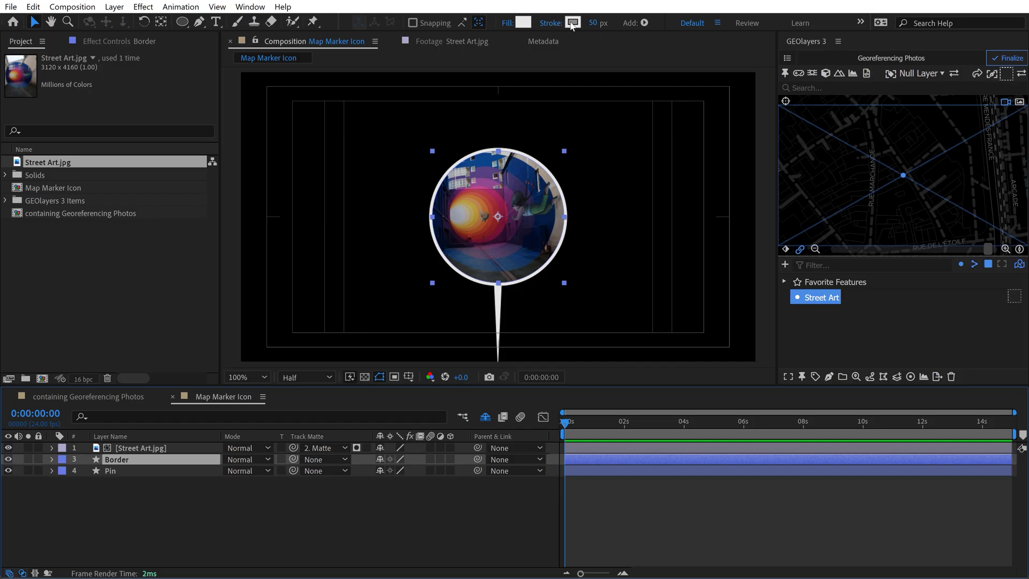
# Set the Border ring's and Pin's stroke colour to red
pyautogui.click(572, 23)
pyautogui.moveTo(731, 296); pyautogui.dragTo(747, 292)
pyautogui.click(881, 280)
pyautogui.click(113, 472)
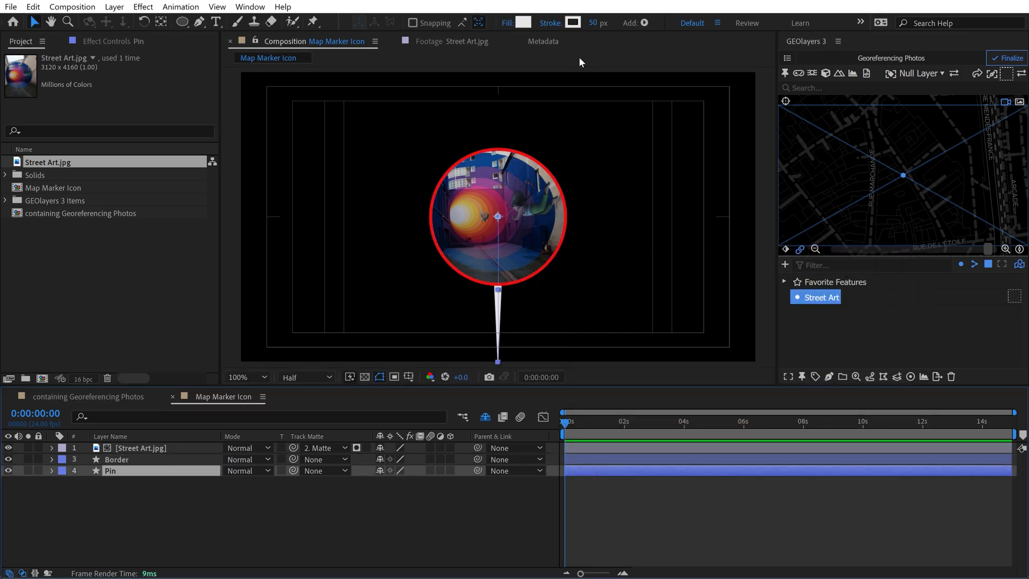
pyautogui.click(572, 22)
pyautogui.click(746, 292)
pyautogui.click(880, 280)
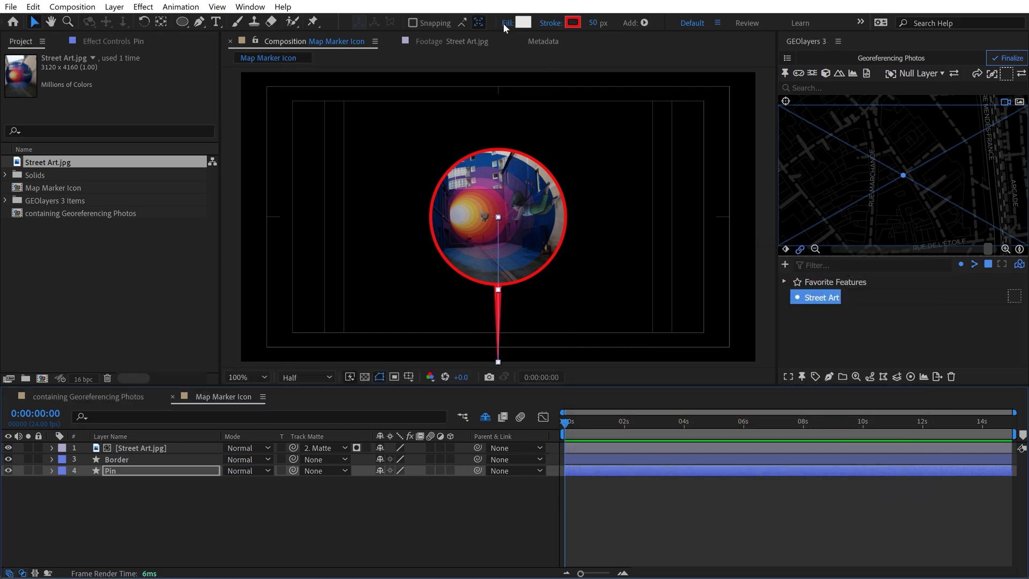
# Set the Pin's fill to None and close the Map Marker Icon composition
pyautogui.click(505, 23)
pyautogui.click(446, 258)
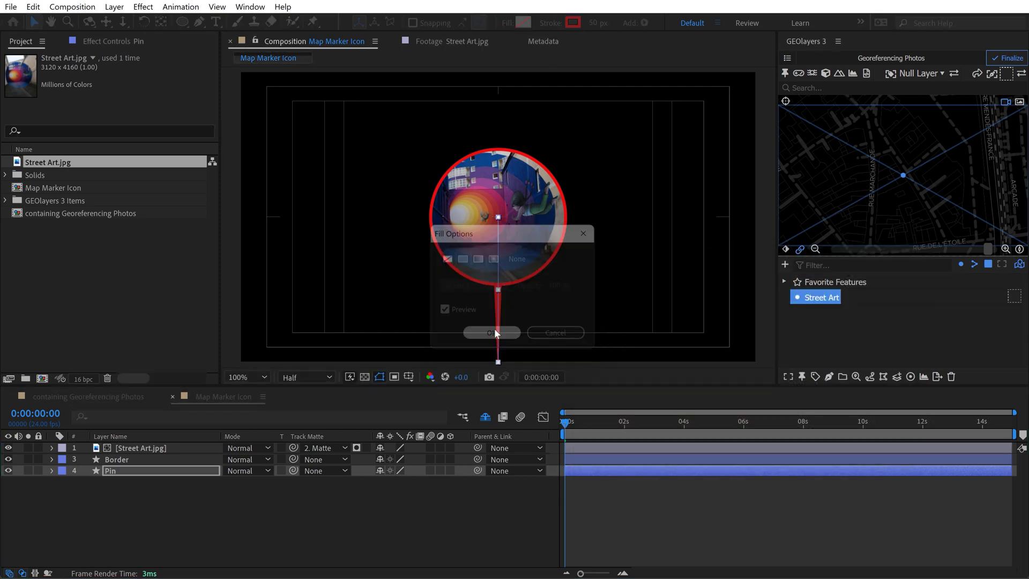
pyautogui.click(173, 397)
# Add Map Marker Icon to the map composition and parent it to the Street Art label
pyautogui.click(115, 396)
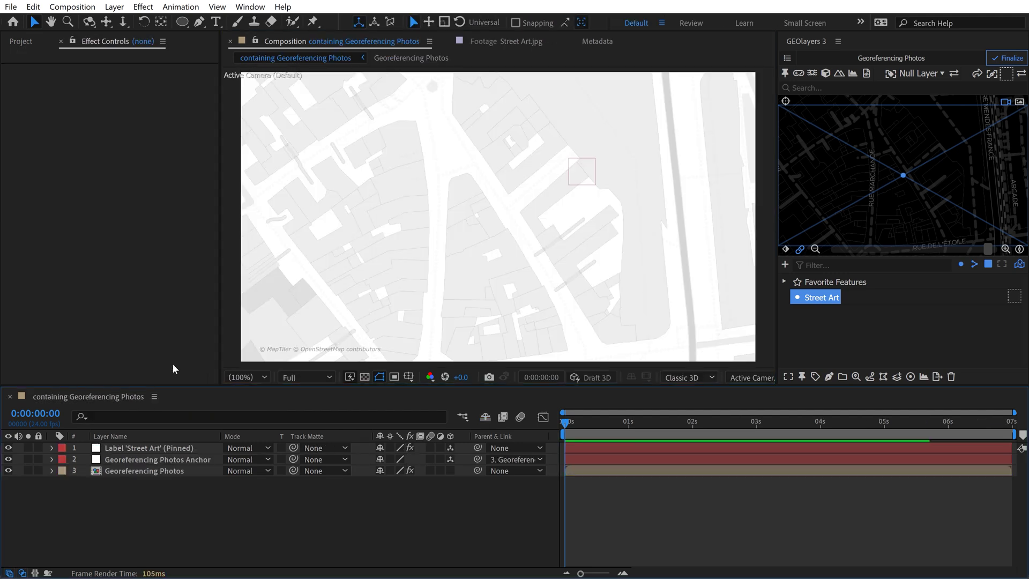
pyautogui.click(20, 41)
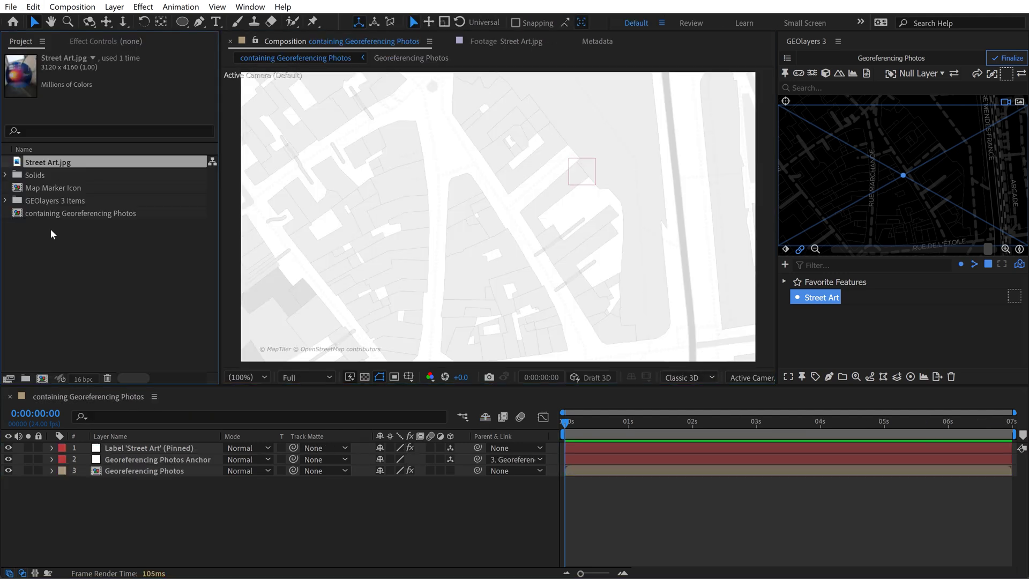
pyautogui.moveTo(52, 188); pyautogui.dragTo(146, 448)
pyautogui.press(',')
pyautogui.press(',')
pyautogui.press('.')
pyautogui.press('.')
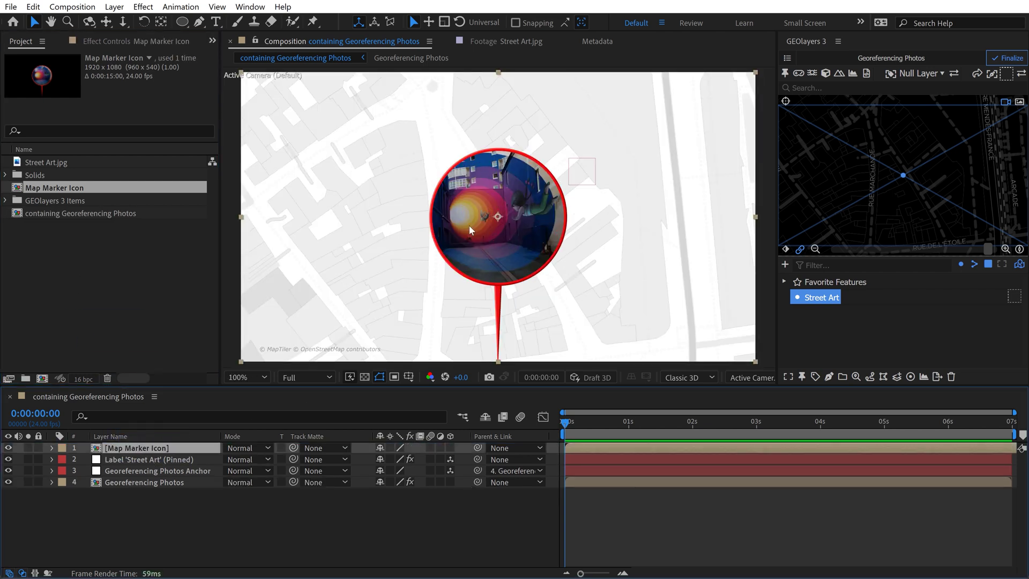
pyautogui.moveTo(478, 447); pyautogui.dragTo(141, 458)
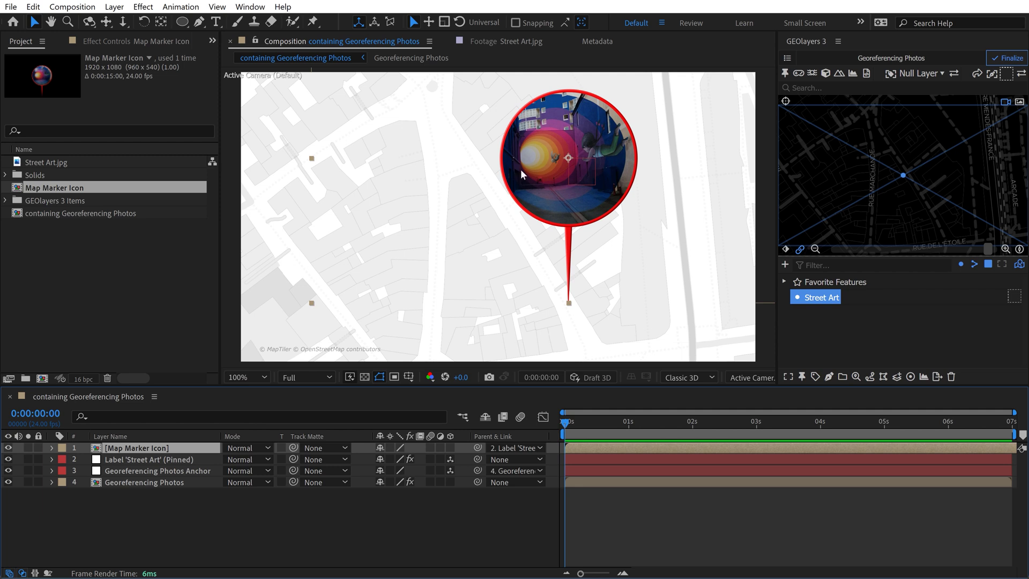
# Move the marker's anchor point down to the pin tip with Pan Behind
pyautogui.click(160, 23)
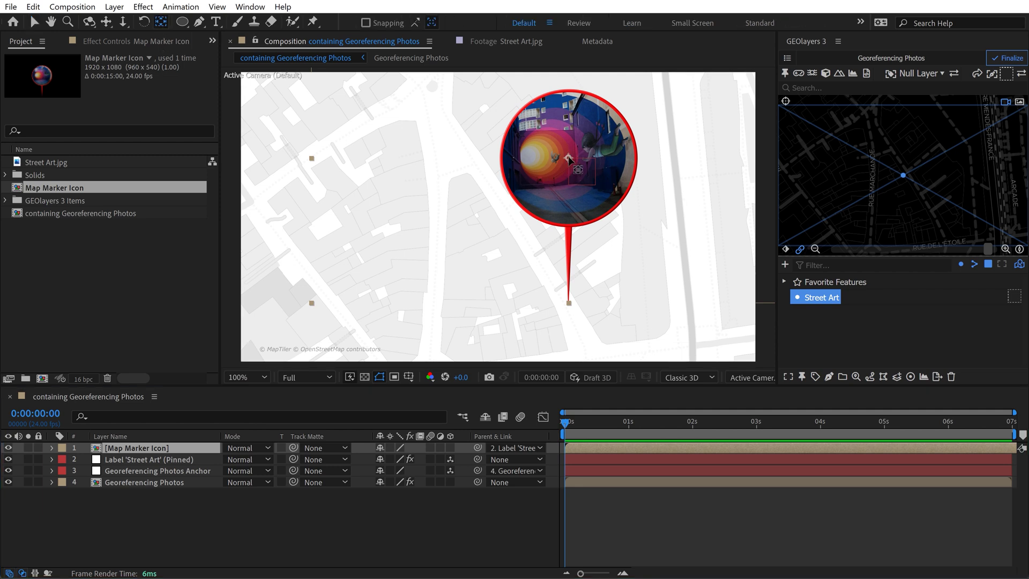
pyautogui.moveTo(569, 159); pyautogui.dragTo(572, 300)
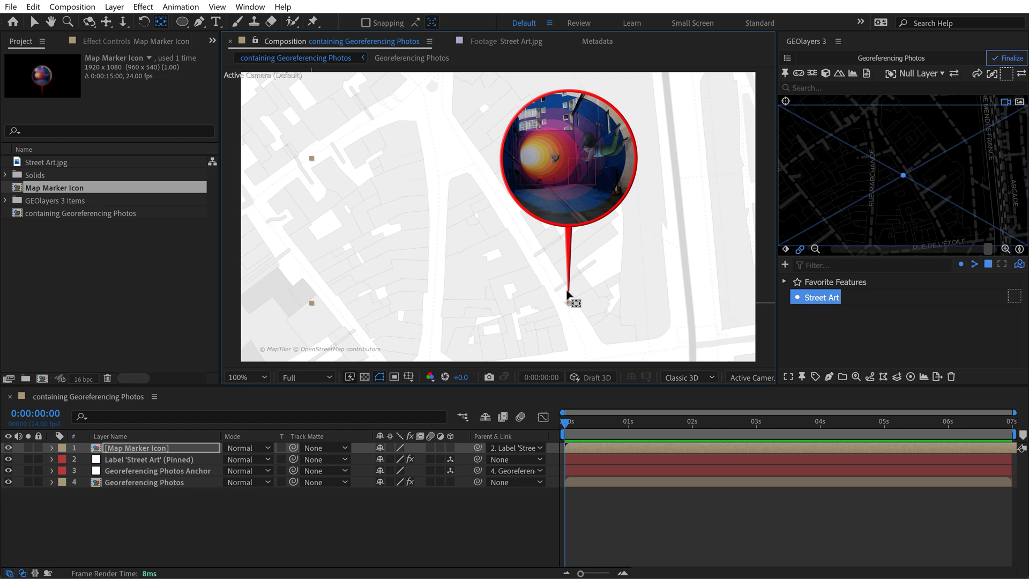
pyautogui.click(140, 449)
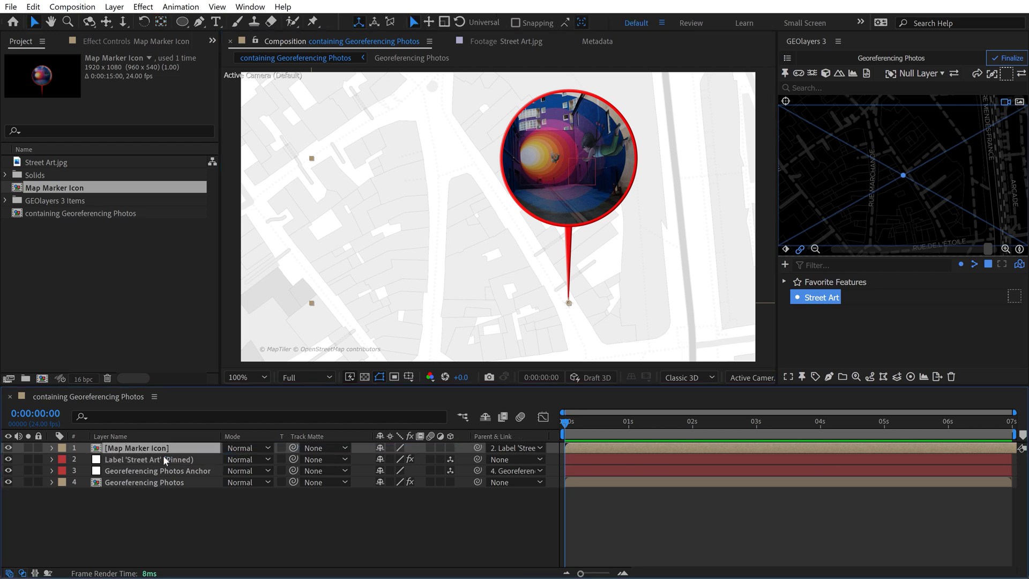
pyautogui.press(',')
pyautogui.press(',')
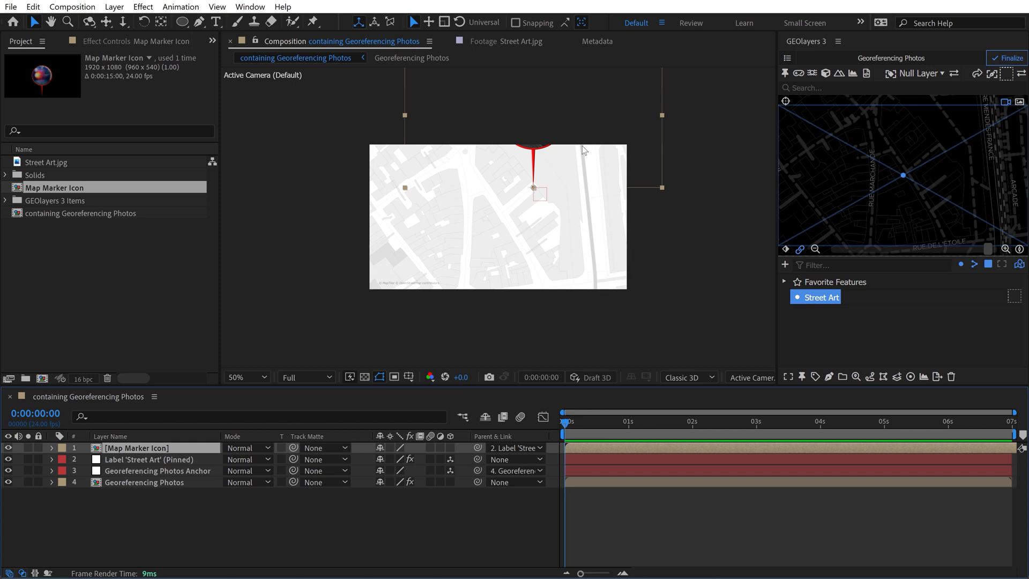
# Set the Map Marker Icon's scale to 50%
pyautogui.moveTo(873, 138); pyautogui.dragTo(853, 169)
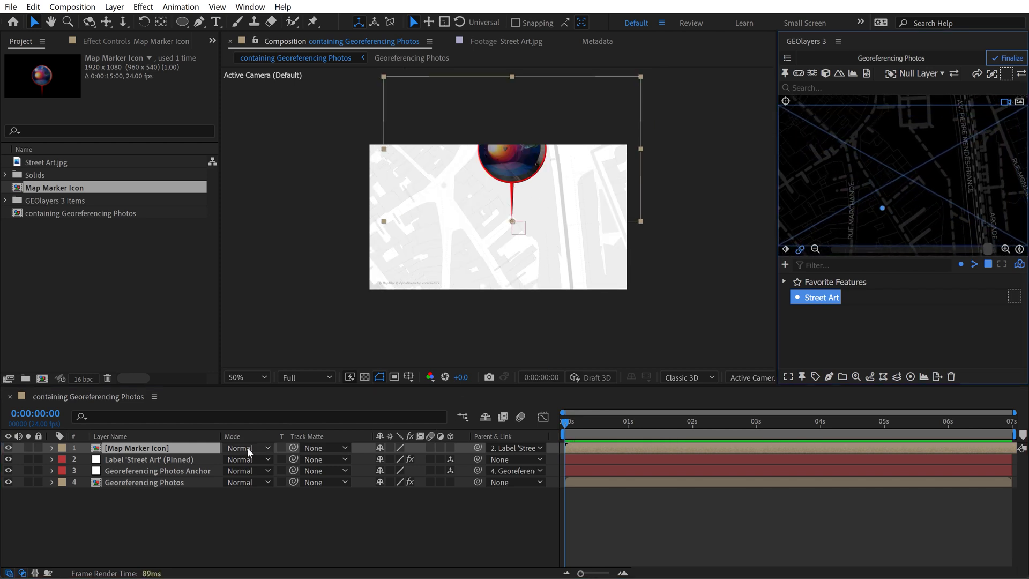
pyautogui.press('s')
pyautogui.click(396, 458)
pyautogui.write('50')
pyautogui.press('Return')
pyautogui.press('/')
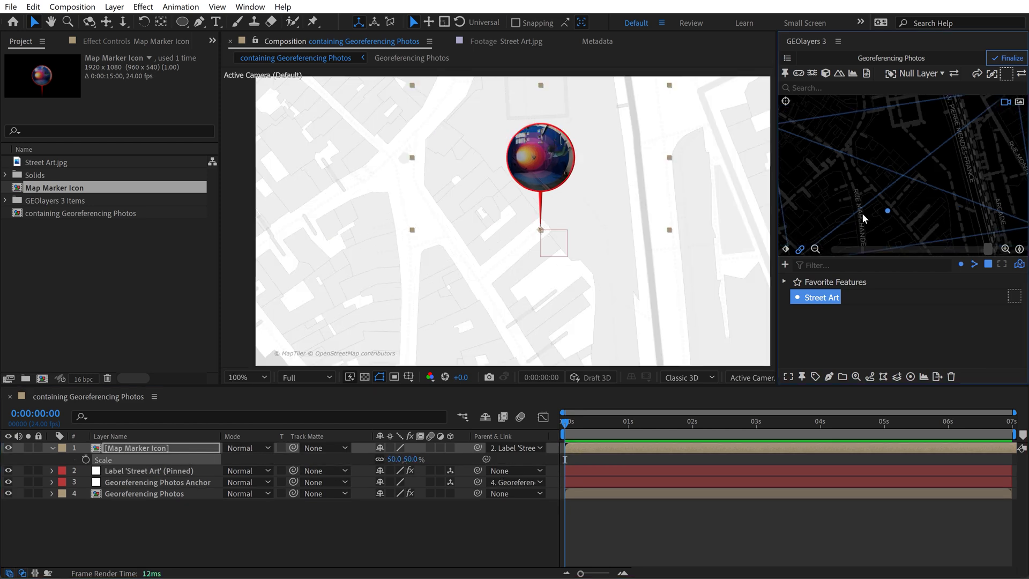
pyautogui.moveTo(878, 186)
pyautogui.mouseDown()
pyautogui.moveTo(879, 157)
pyautogui.moveTo(886, 176)
pyautogui.moveTo(877, 192)
pyautogui.mouseUp()
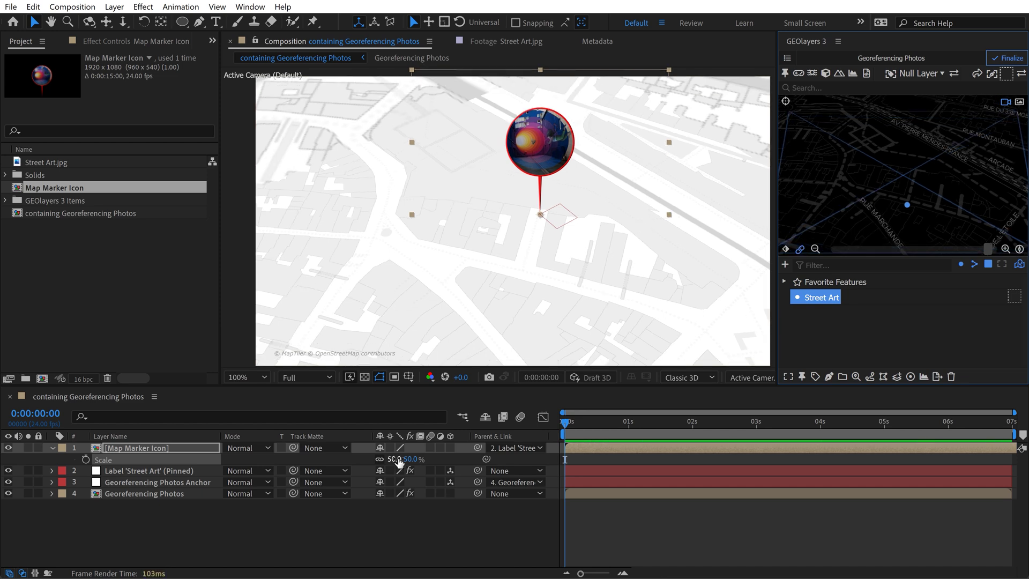
# Make the marker 3D, stand it upright at 90° X orientation, and turn the map bearing
pyautogui.click(451, 447)
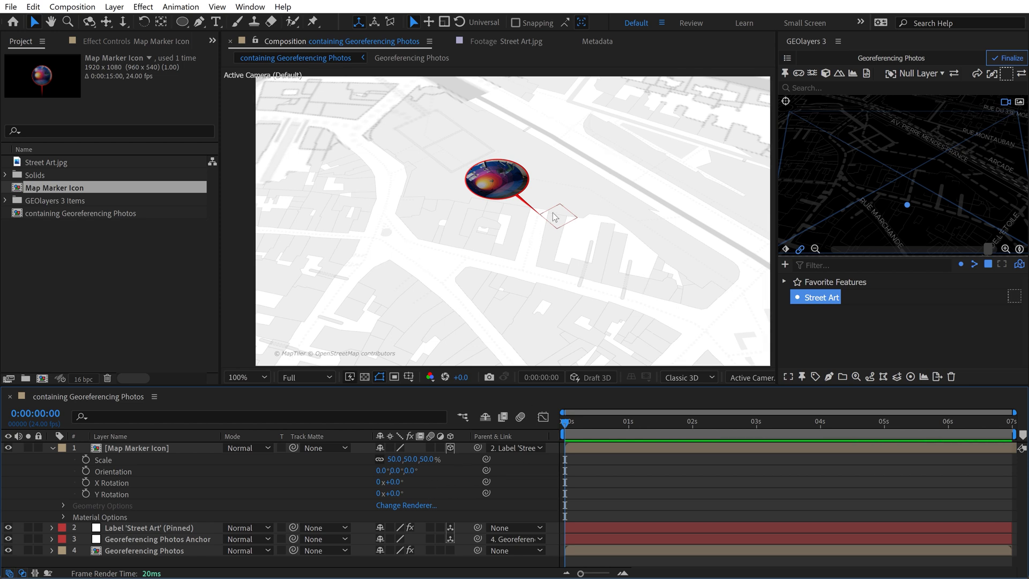
pyautogui.click(129, 437)
pyautogui.click(138, 449)
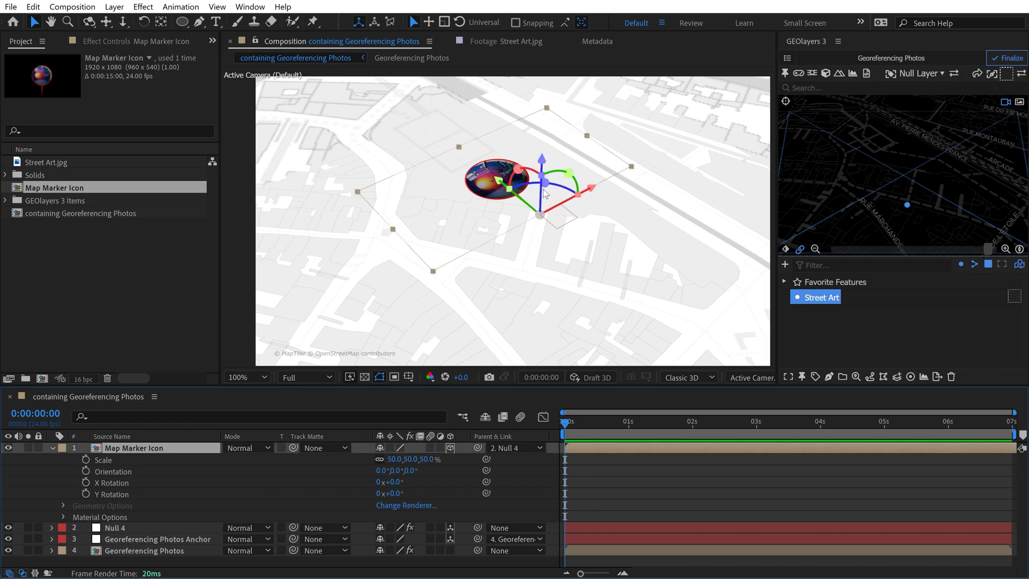
pyautogui.moveTo(517, 170); pyautogui.dragTo(565, 206)
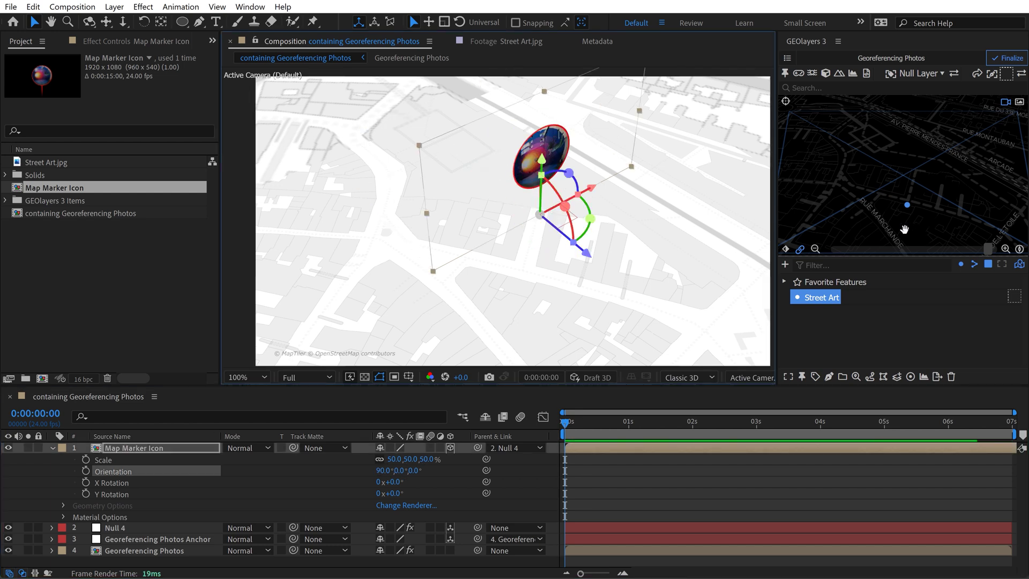
pyautogui.moveTo(898, 217); pyautogui.dragTo(891, 219)
# Inside the Map Marker Icon precomp, thicken the Border ring's red stroke to 50 px
pyautogui.doubleClick(156, 448)
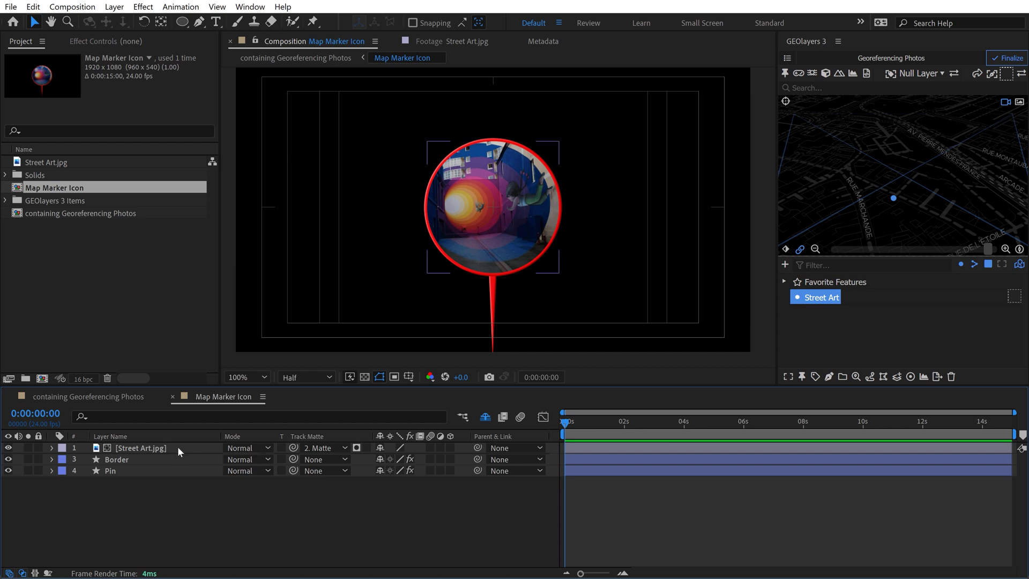
pyautogui.click(127, 458)
pyautogui.moveTo(596, 27)
pyautogui.mouseDown()
pyautogui.moveTo(584, 27)
pyautogui.moveTo(603, 26)
pyautogui.mouseUp()
# Set the Pin's stroke width to 100 px and return to the Georeferencing Photos composition
pyautogui.click(492, 300)
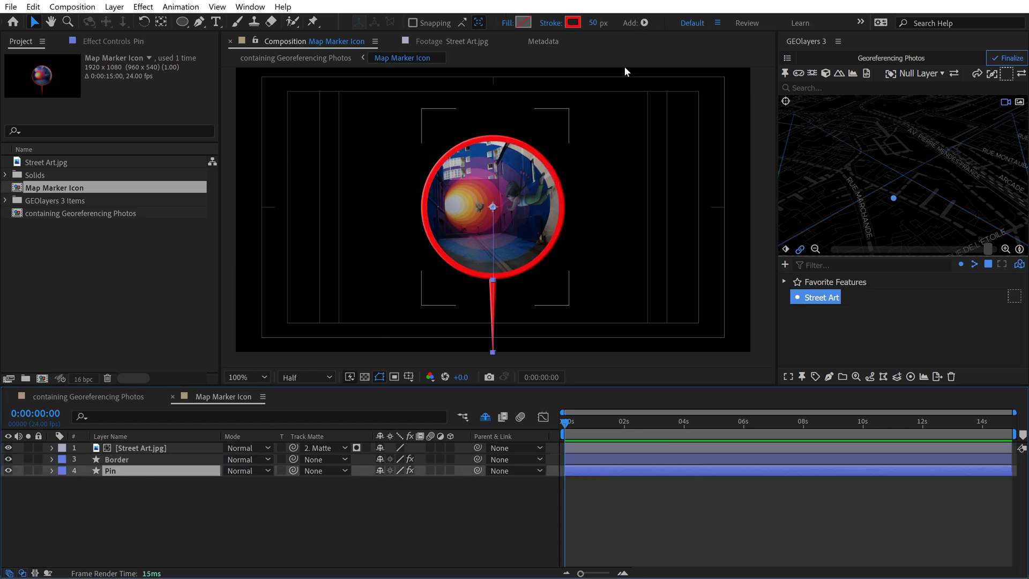
pyautogui.click(592, 24)
pyautogui.write('100')
pyautogui.press('Return')
pyautogui.click(105, 396)
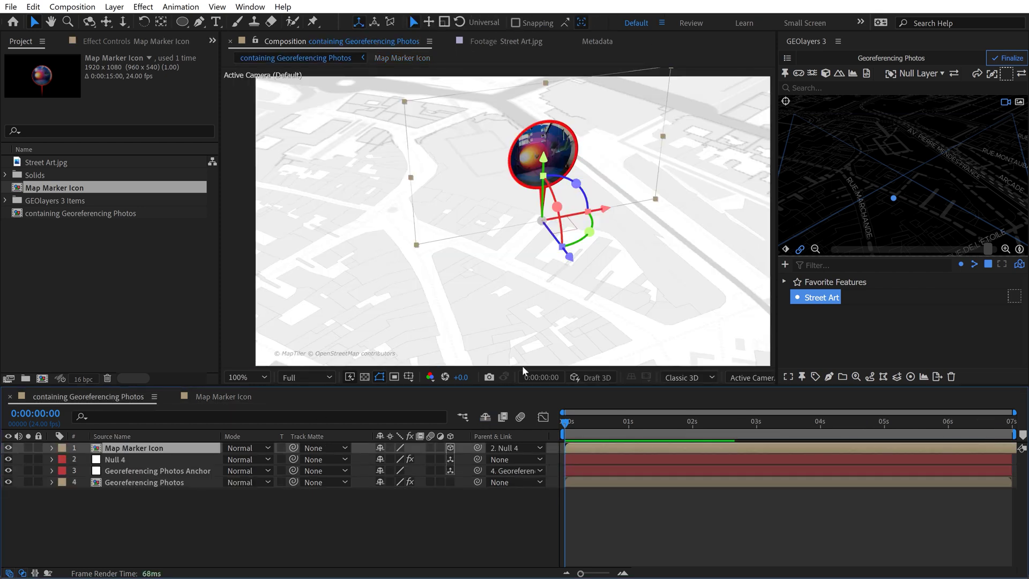
pyautogui.scroll(-5, 881, 204)
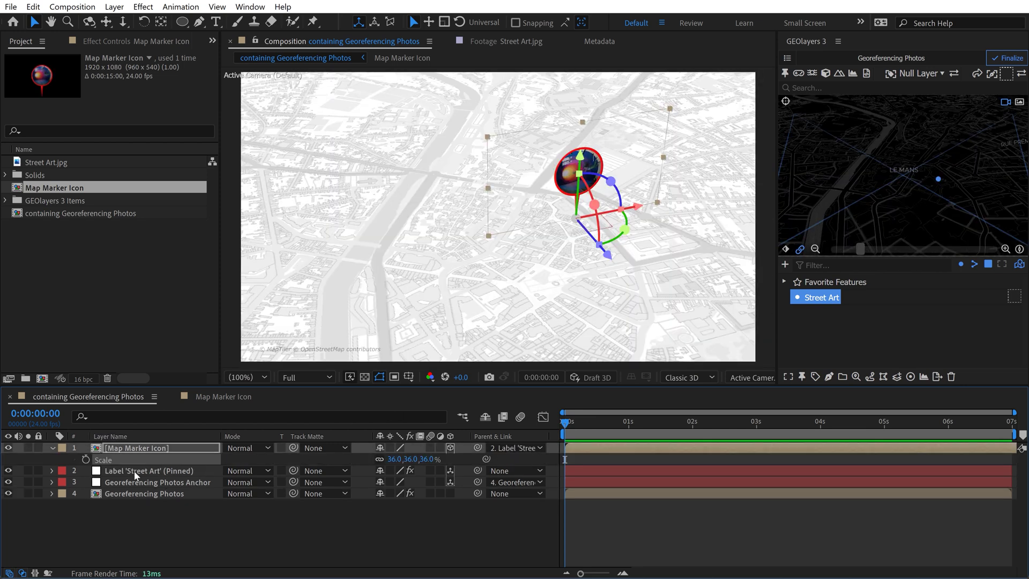
# Turn on Scale with Map in the Street Art label's GEOlayers effect
pyautogui.click(135, 471)
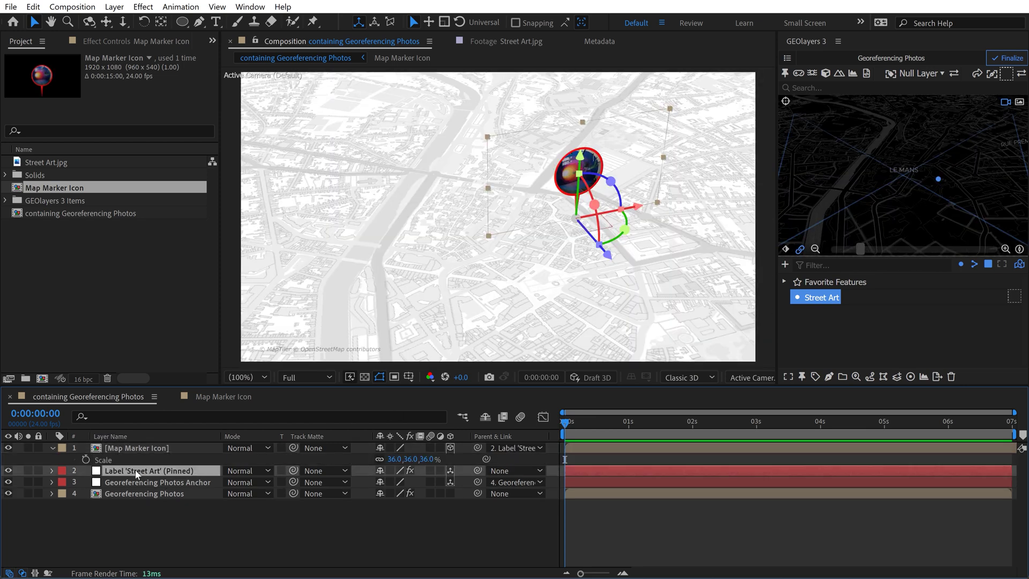
pyautogui.click(114, 40)
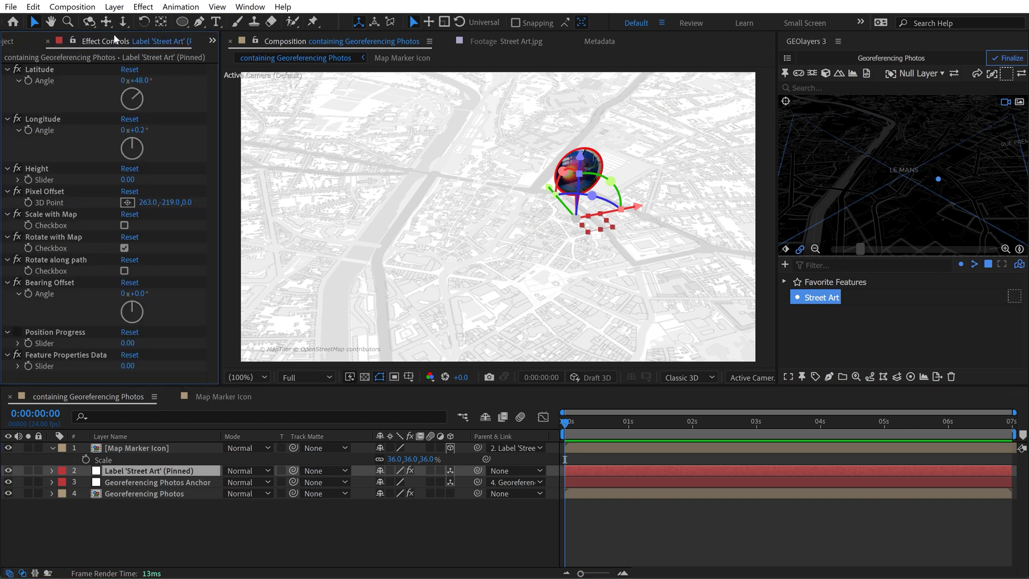
pyautogui.click(124, 225)
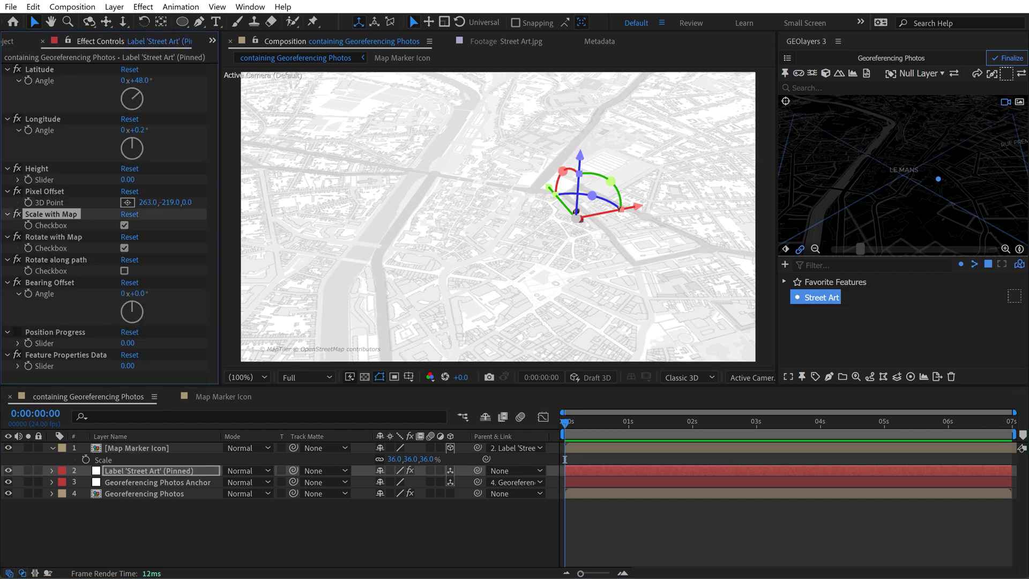
pyautogui.click(386, 539)
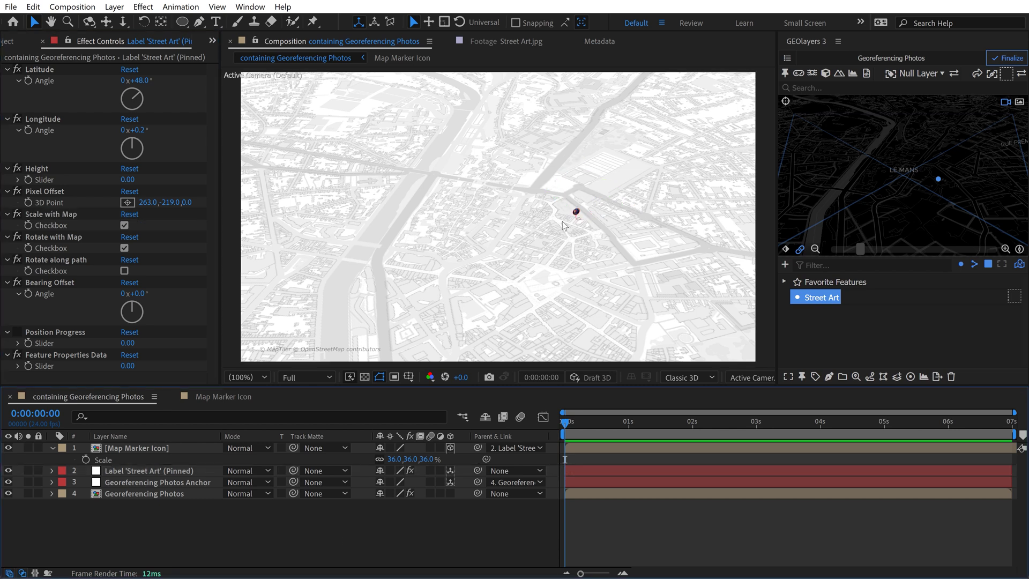
pyautogui.scroll(2, 593, 214)
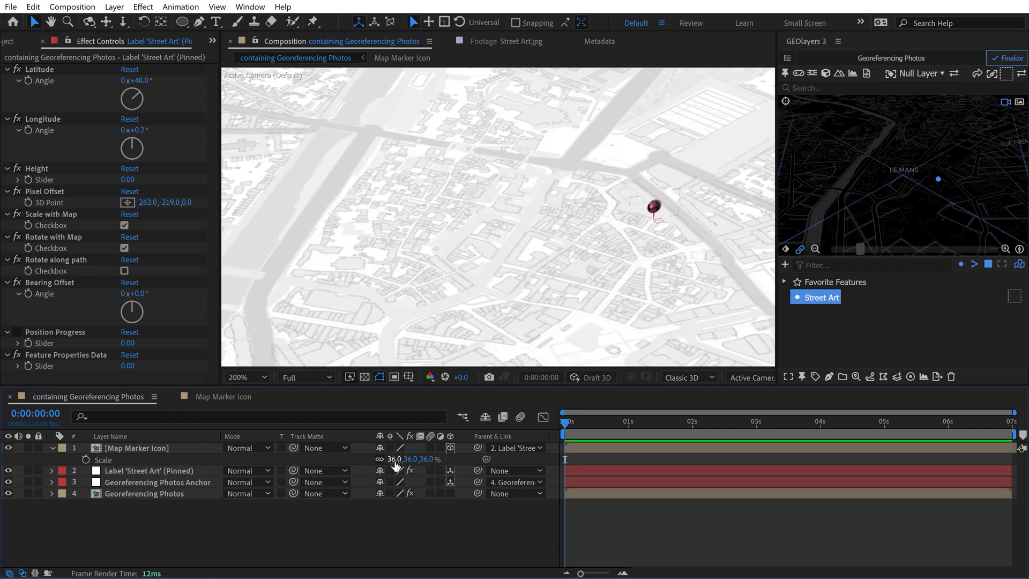
# Scale the marker to 82%, then reset it to 100%
pyautogui.moveTo(395, 464); pyautogui.dragTo(419, 457)
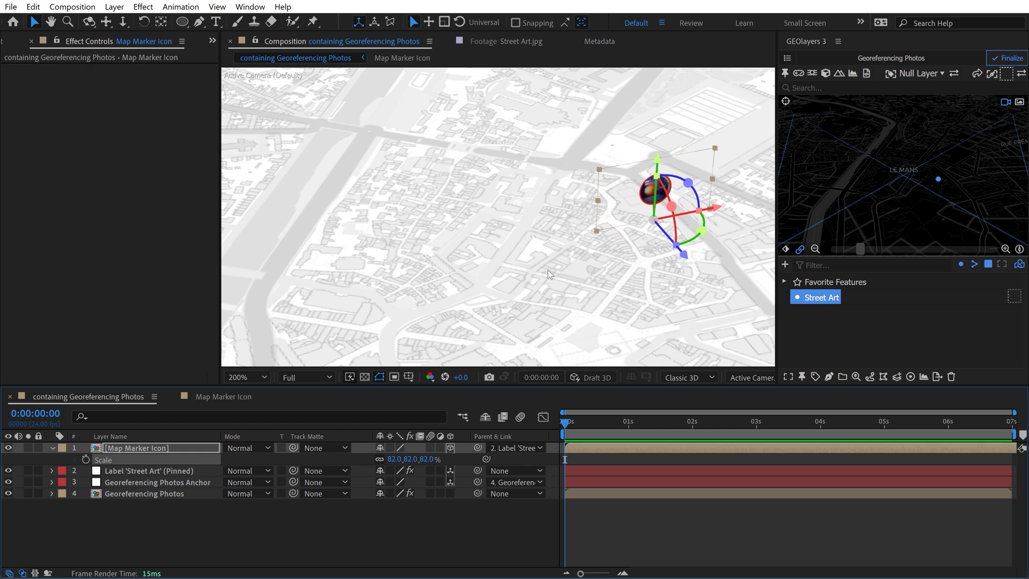
pyautogui.hotkey('alt', '/')
pyautogui.click(470, 518)
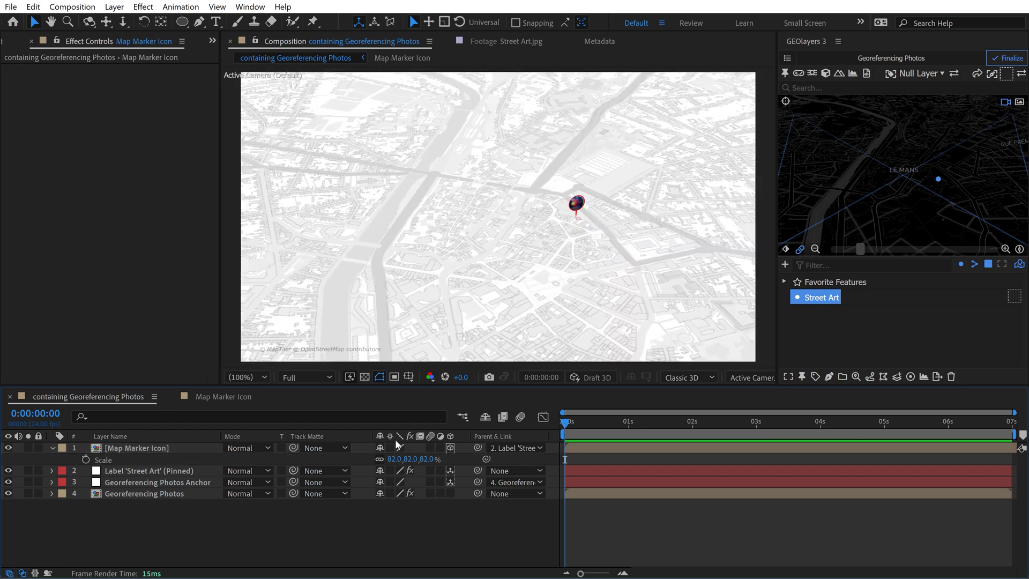
pyautogui.click(398, 459)
pyautogui.write('100')
pyautogui.press('Return')
# Turn Scale with Map back off in the Street Art label's effect
pyautogui.scroll(2, 900, 161)
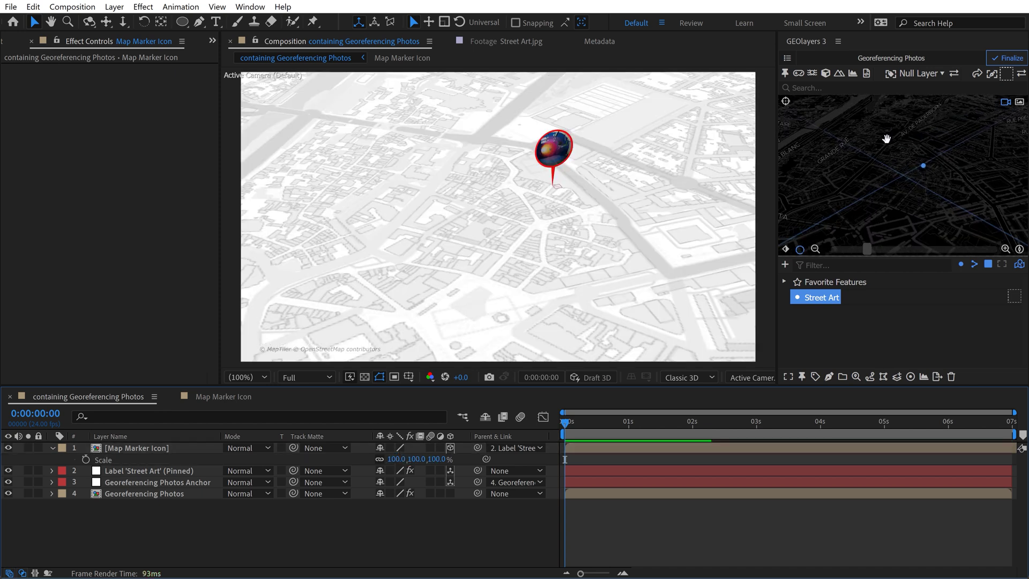
pyautogui.scroll(2, 885, 135)
pyautogui.scroll(1, 894, 144)
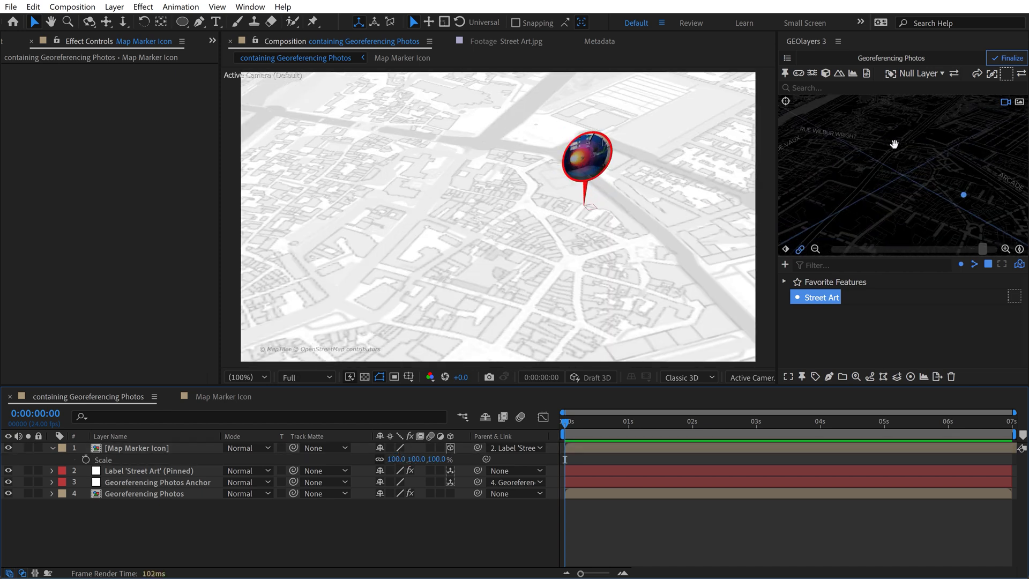
pyautogui.click(110, 479)
pyautogui.click(116, 470)
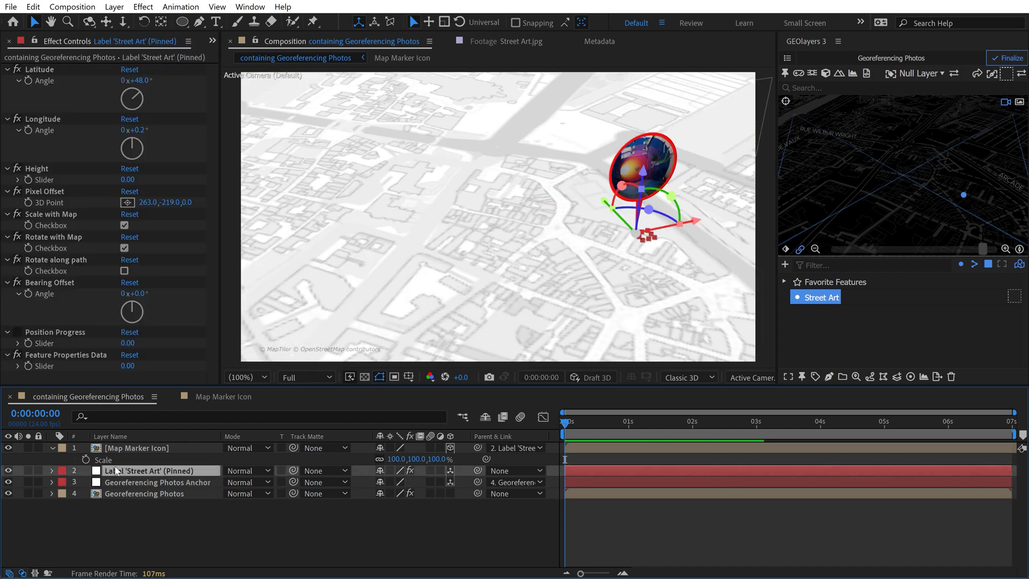
pyautogui.click(124, 225)
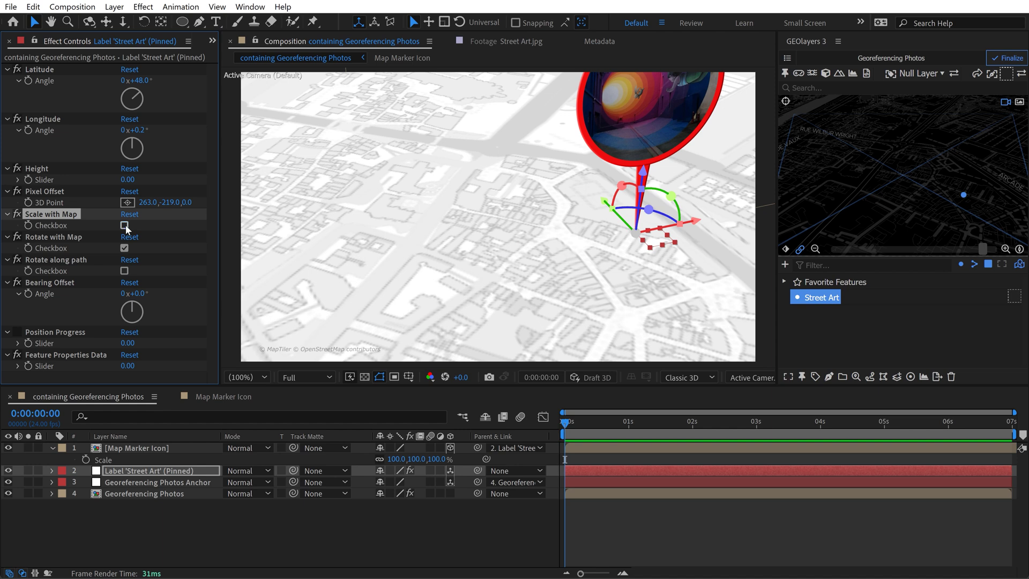
# Rotate the marker about 58° around its Y axis
pyautogui.scroll(-5, 931, 171)
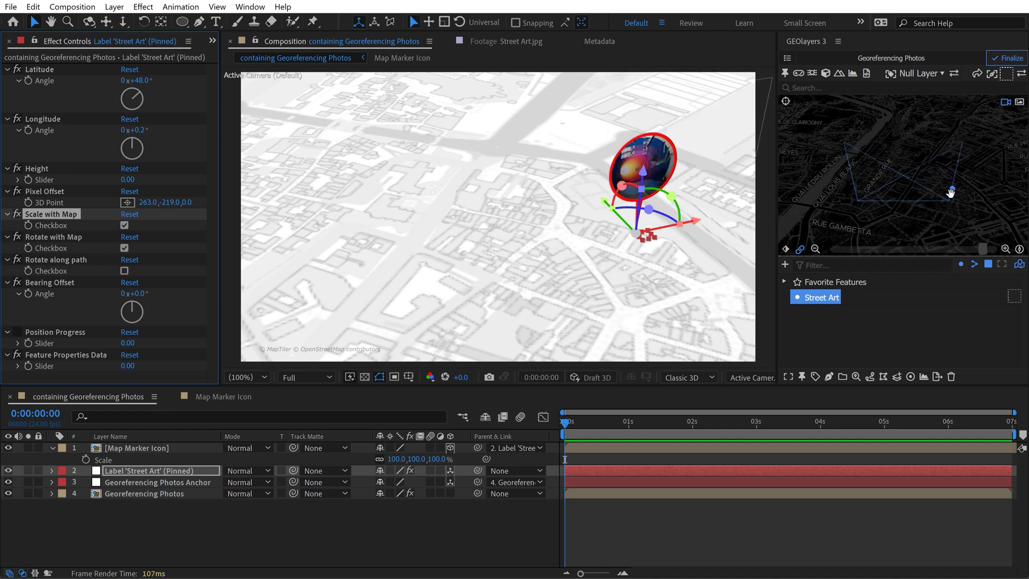
pyautogui.moveTo(637, 242); pyautogui.dragTo(601, 259)
pyautogui.click(442, 516)
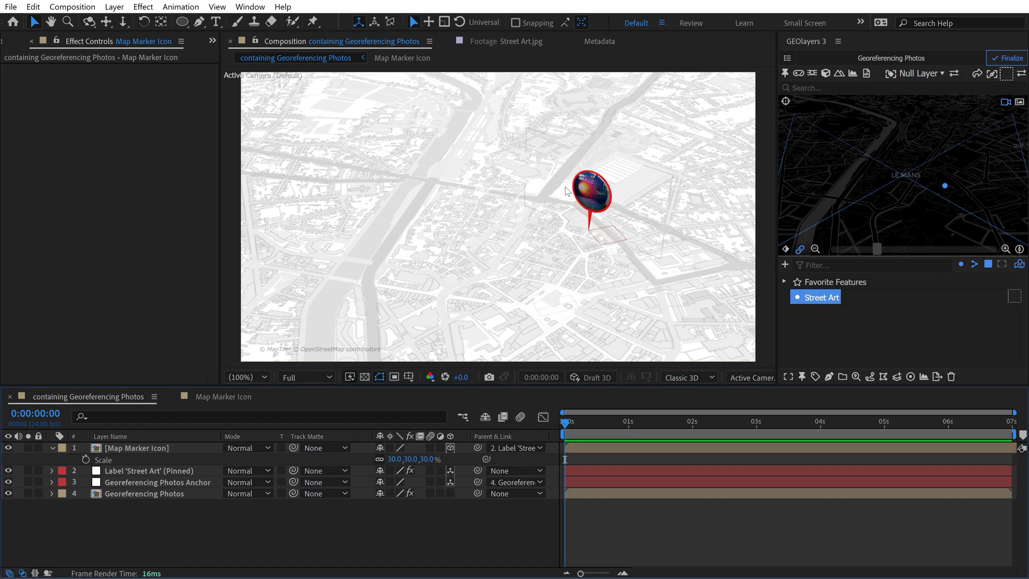
# Duplicate the map marker layer and rename the copy 'Map Marker Icon Shadow'
pyautogui.click(141, 450)
pyautogui.hotkey('ctrl', 'd')
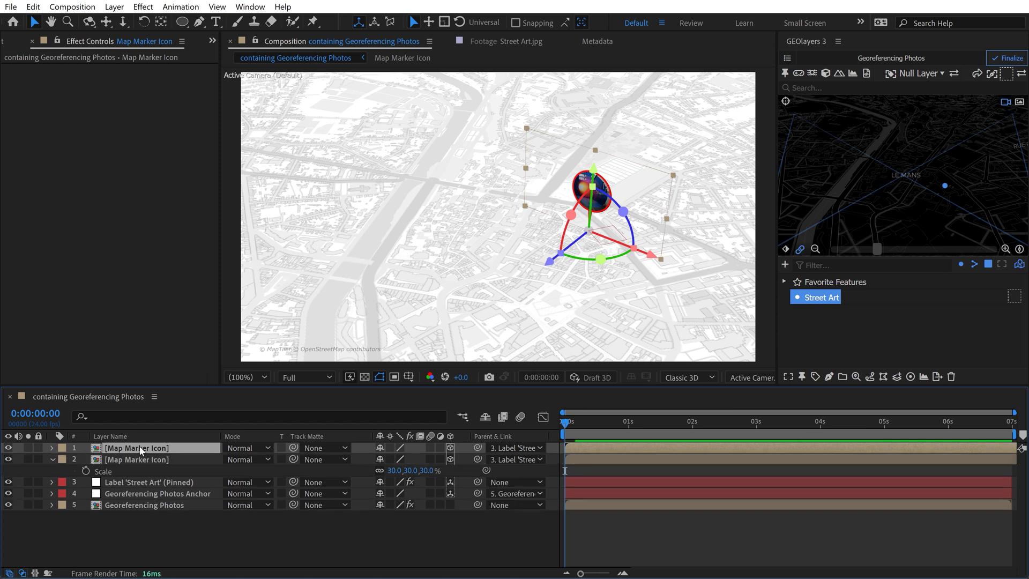
pyautogui.click(121, 455)
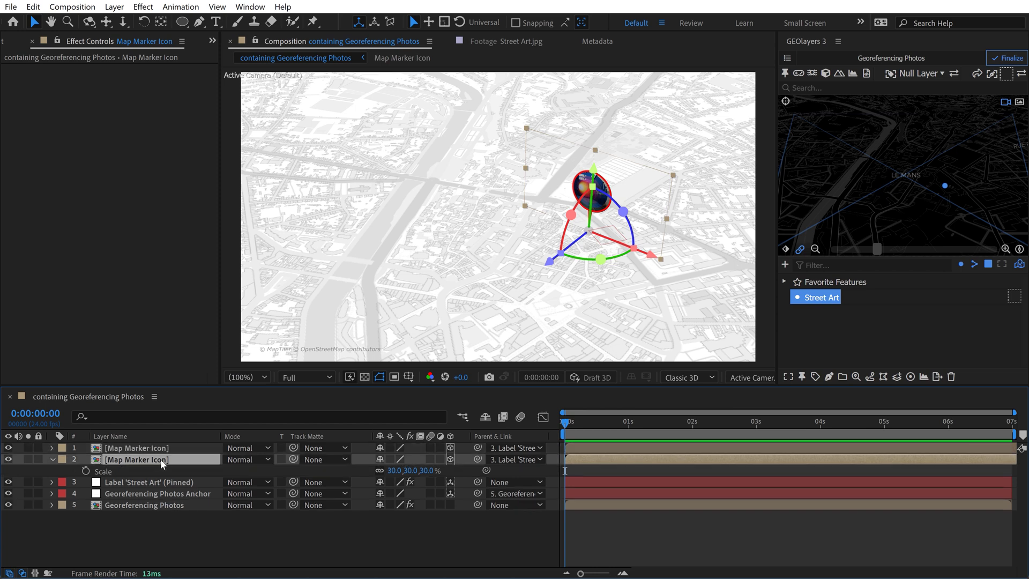
pyautogui.press('Return')
pyautogui.click(163, 460)
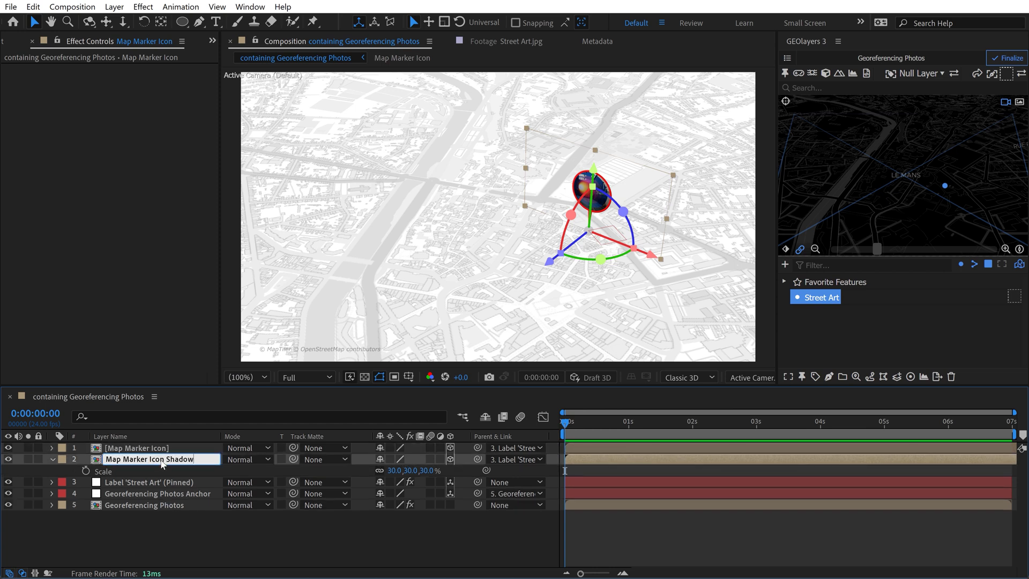
pyautogui.press('Return')
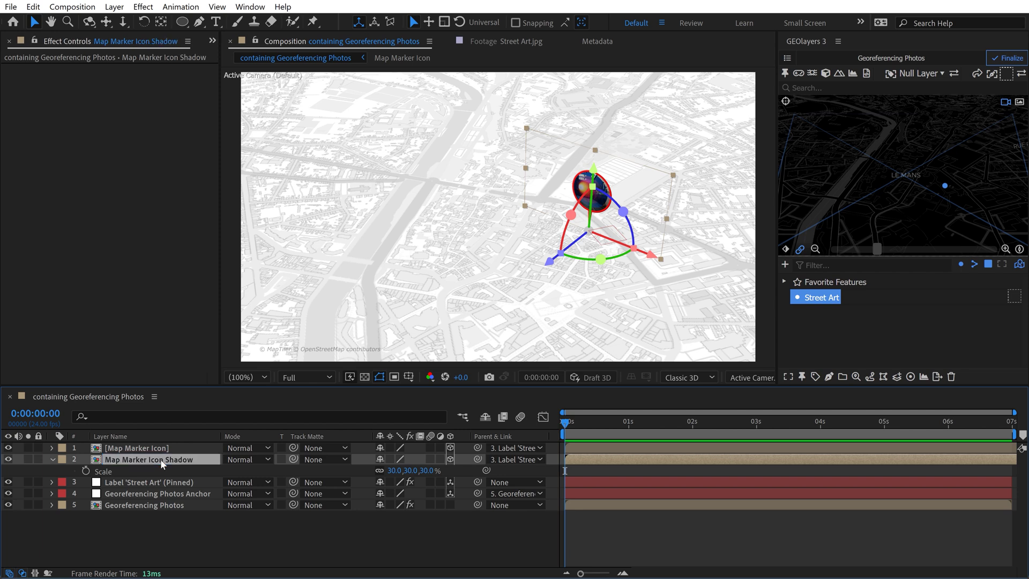
# Apply a shadow-only Drop Shadow to the Map Marker Icon Shadow layer
pyautogui.hotkey('ctrl', 'space')
pyautogui.write('drop')
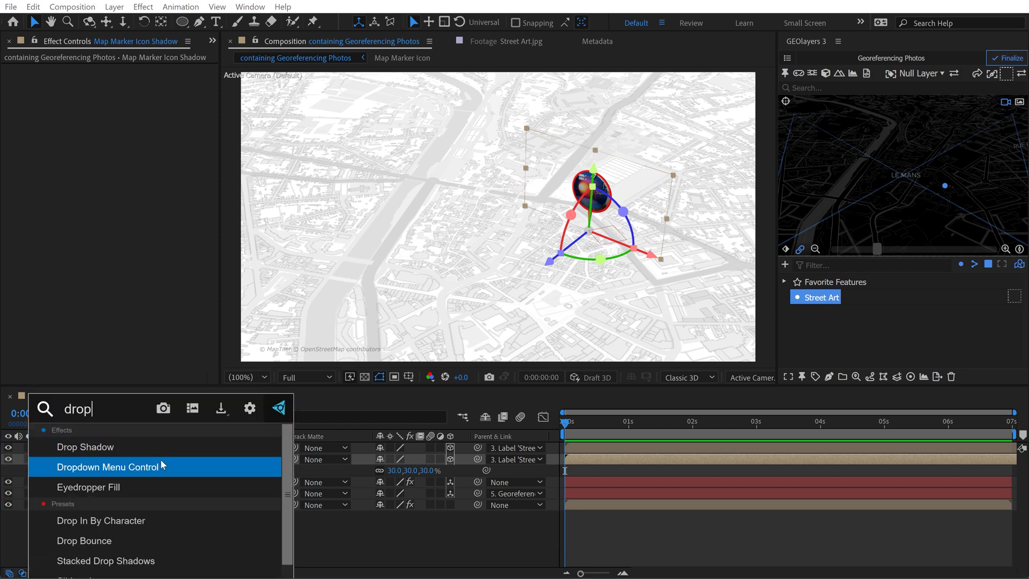
pyautogui.press('Up')
pyautogui.press('Return')
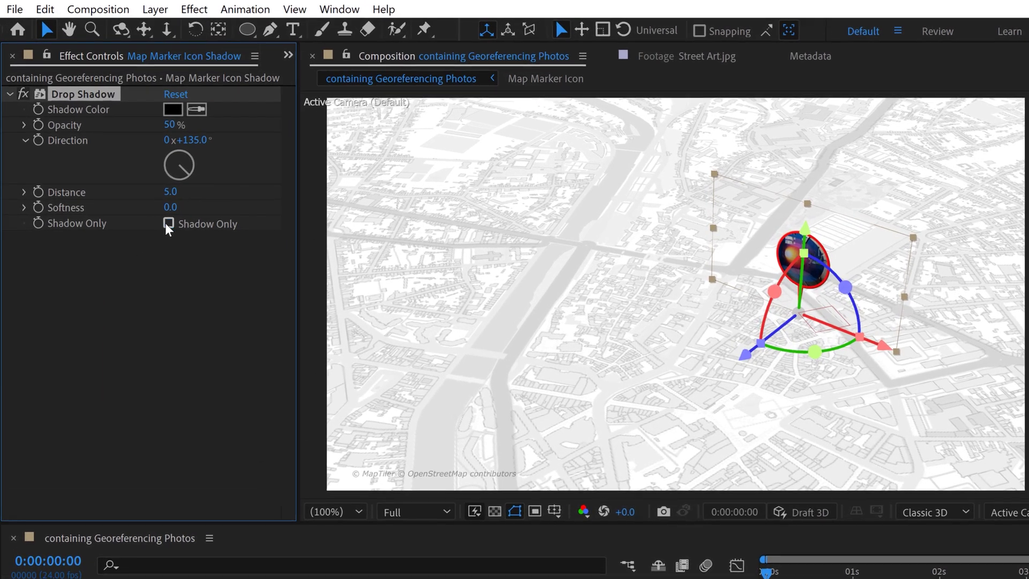
pyautogui.click(168, 223)
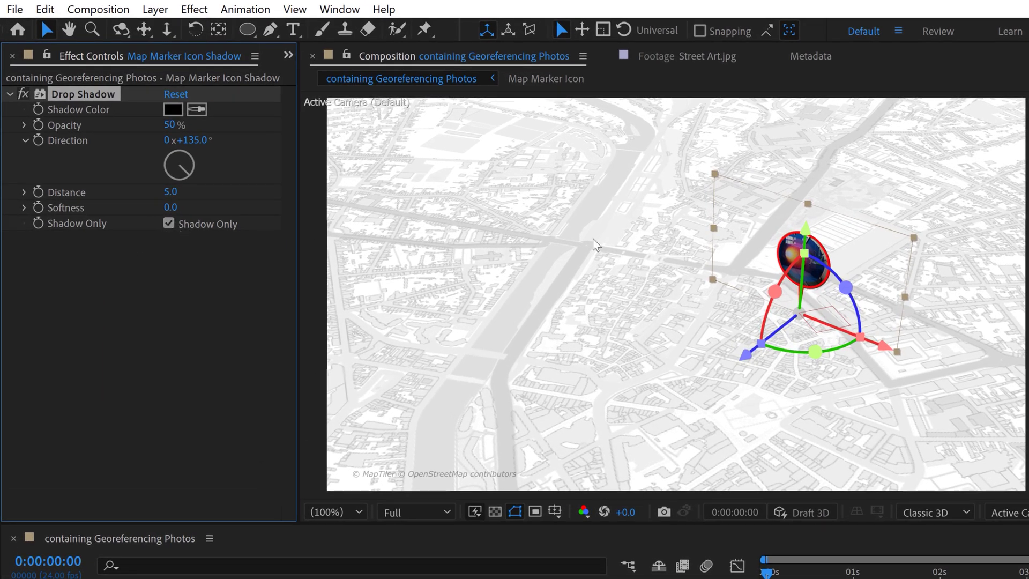
# Tilt the shadow layer back on its X axis so it lies on the map
pyautogui.press('.')
pyautogui.press('h')
pyautogui.moveTo(643, 301); pyautogui.dragTo(584, 300)
pyautogui.moveTo(805, 301); pyautogui.dragTo(492, 301)
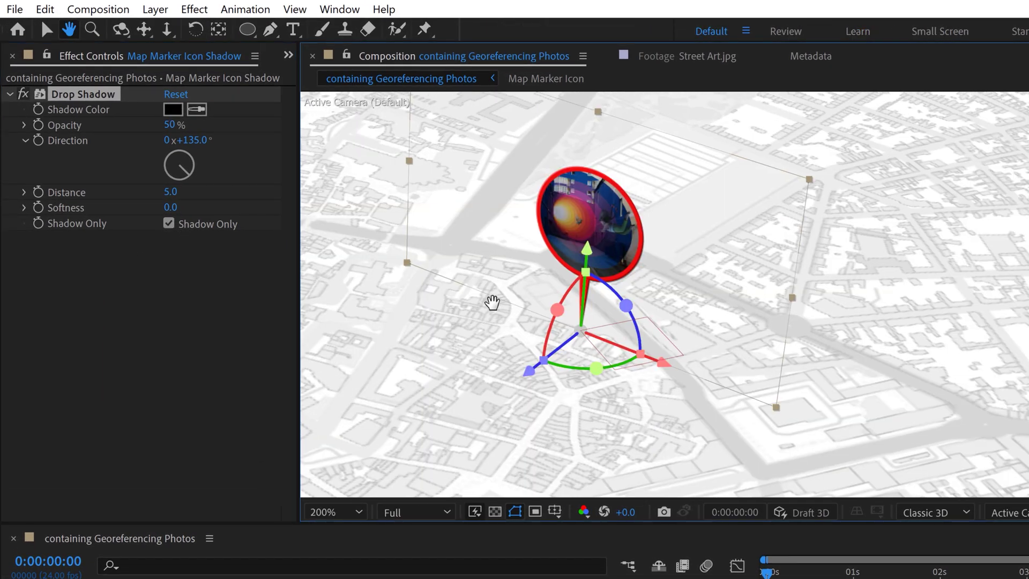
pyautogui.press('v')
pyautogui.moveTo(558, 309); pyautogui.dragTo(709, 365)
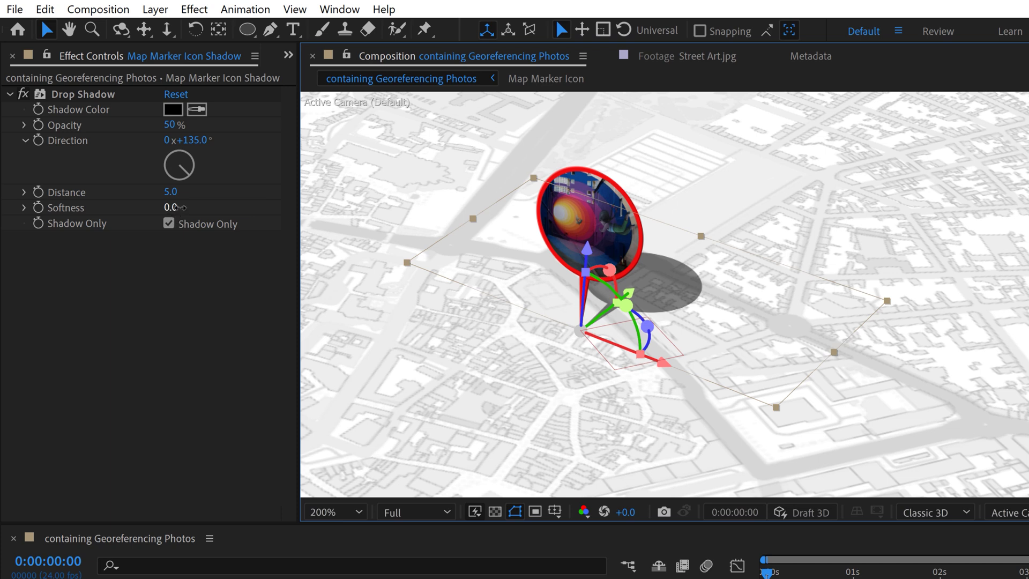
# Give the drop shadow Softness 169 and 25% opacity, and rotate the layer on Z
pyautogui.moveTo(186, 207); pyautogui.dragTo(304, 201)
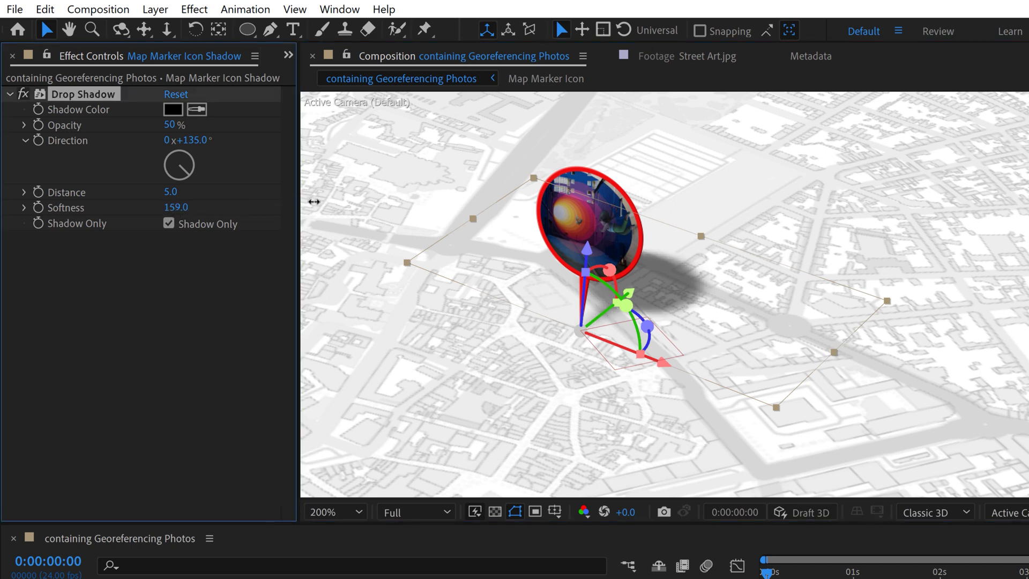
pyautogui.click(169, 121)
pyautogui.write('2')
pyautogui.press('Return')
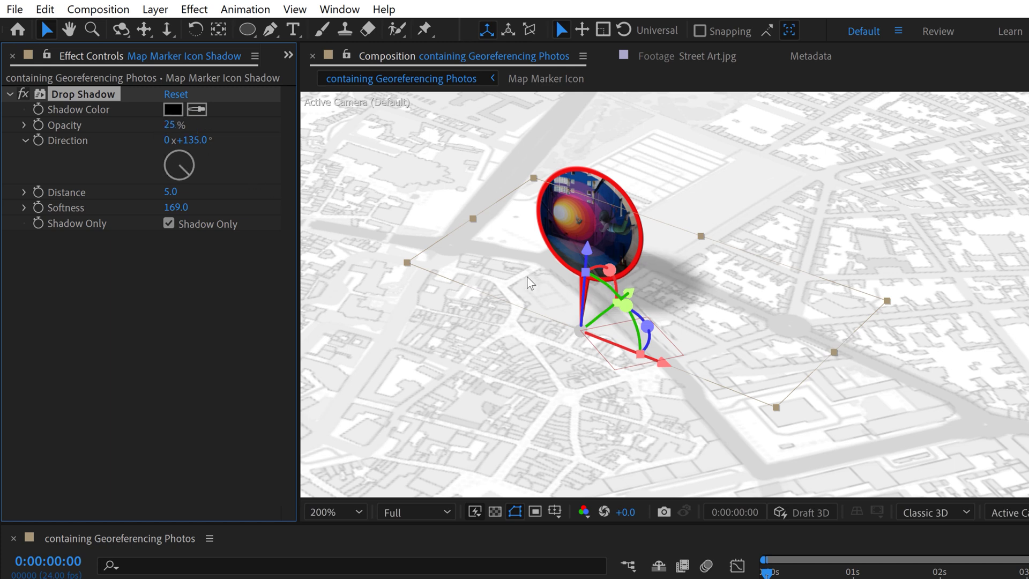
pyautogui.moveTo(650, 316)
pyautogui.mouseDown()
pyautogui.moveTo(647, 346)
pyautogui.moveTo(596, 339)
pyautogui.mouseUp()
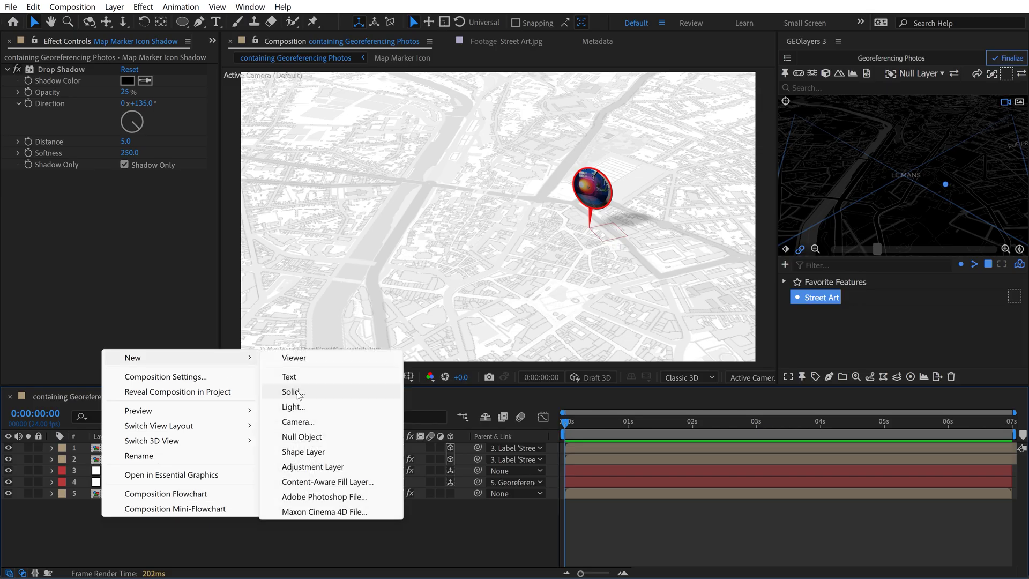
# Add a masked 'Blur Map' solid above Depth of Field and set its Camera Lens Blur
pyautogui.click(292, 391)
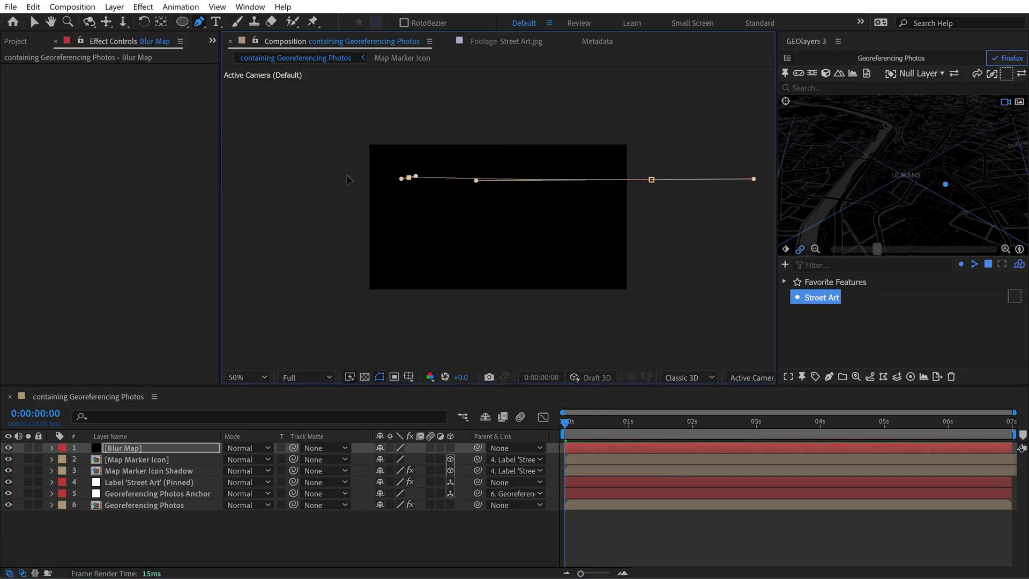
pyautogui.moveTo(348, 176); pyautogui.dragTo(343, 224)
pyautogui.click(353, 252)
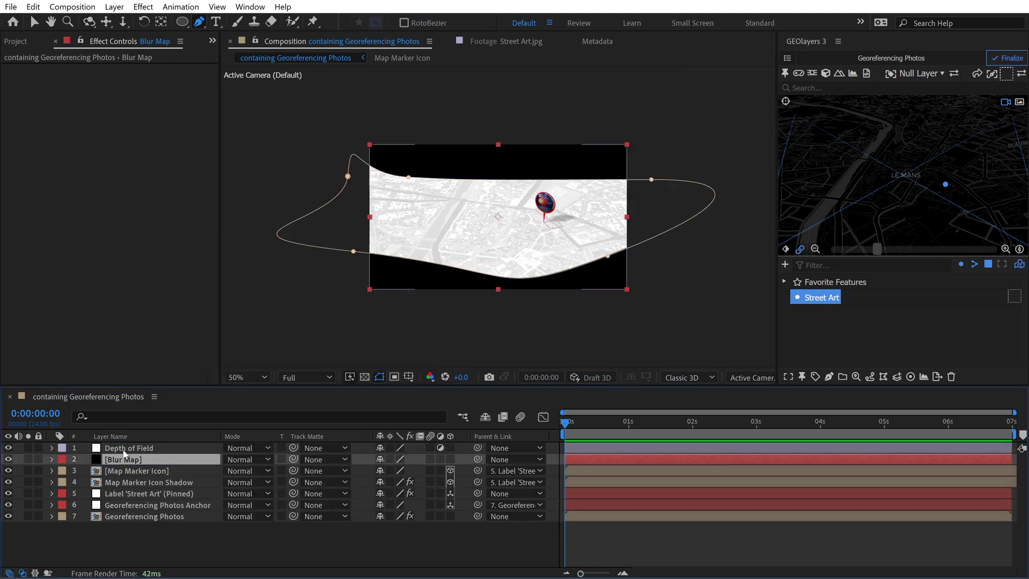
pyautogui.moveTo(129, 448); pyautogui.dragTo(126, 484)
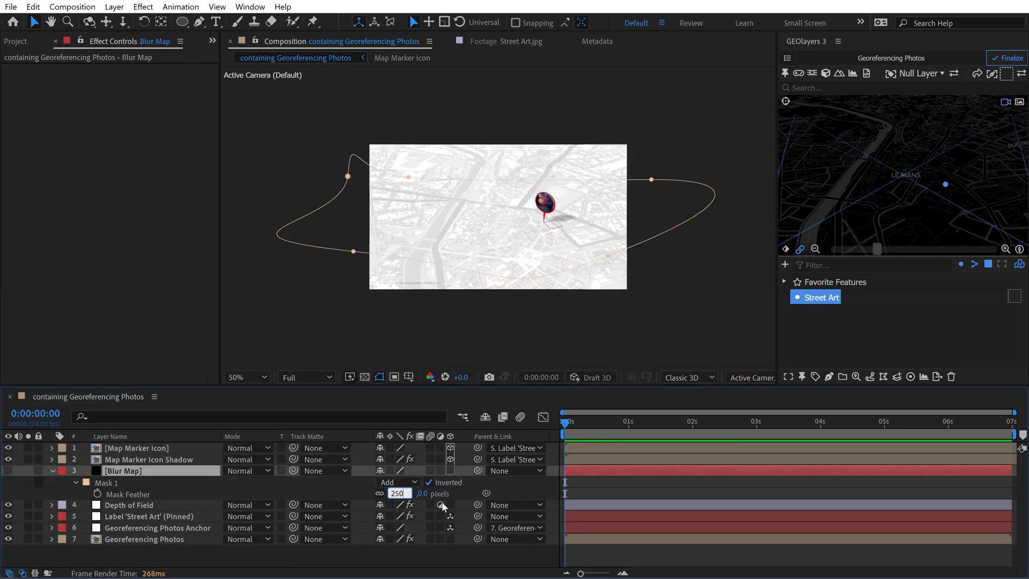
pyautogui.click(442, 504)
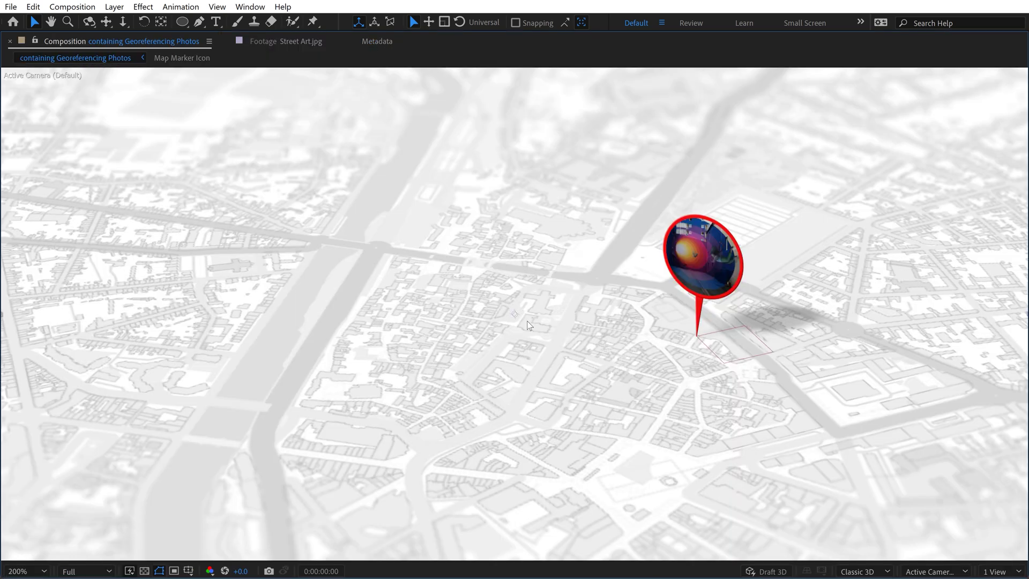
pyautogui.press('`')
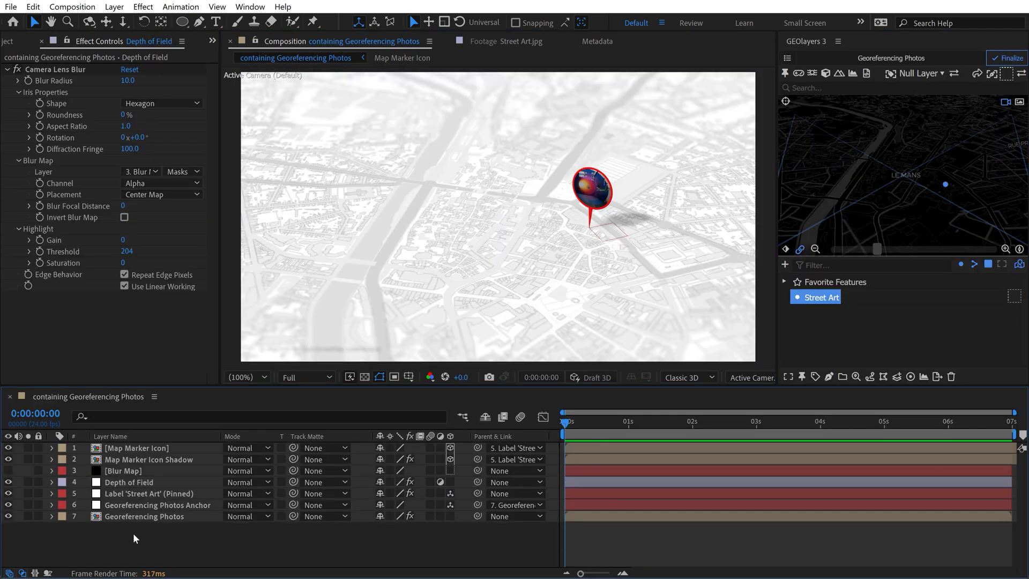
# Add an adjustment layer with the Noisy Vignette preset, centring the vignette on the marker
pyautogui.rightClick(133, 532)
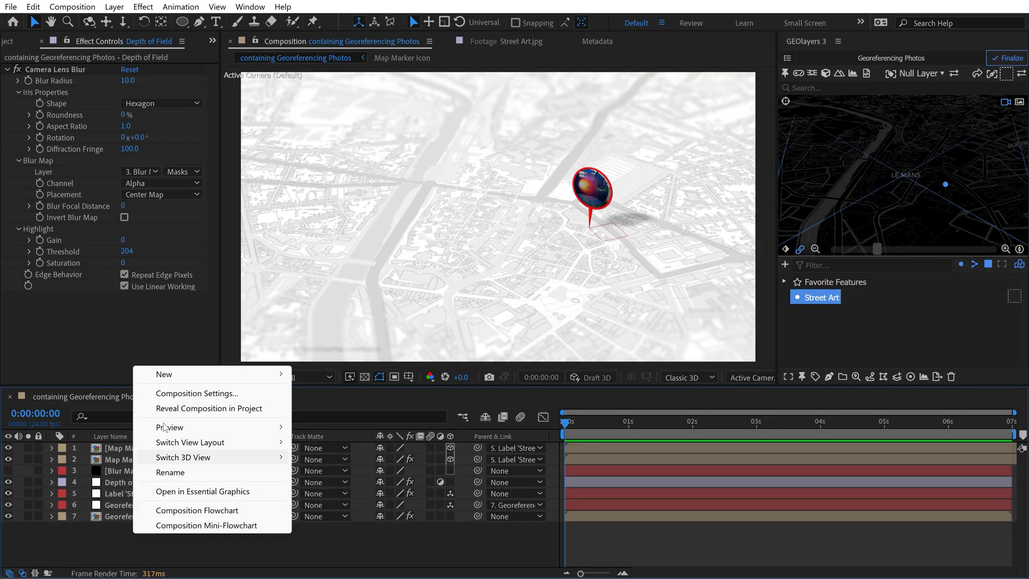
pyautogui.moveTo(171, 374)
pyautogui.click(340, 483)
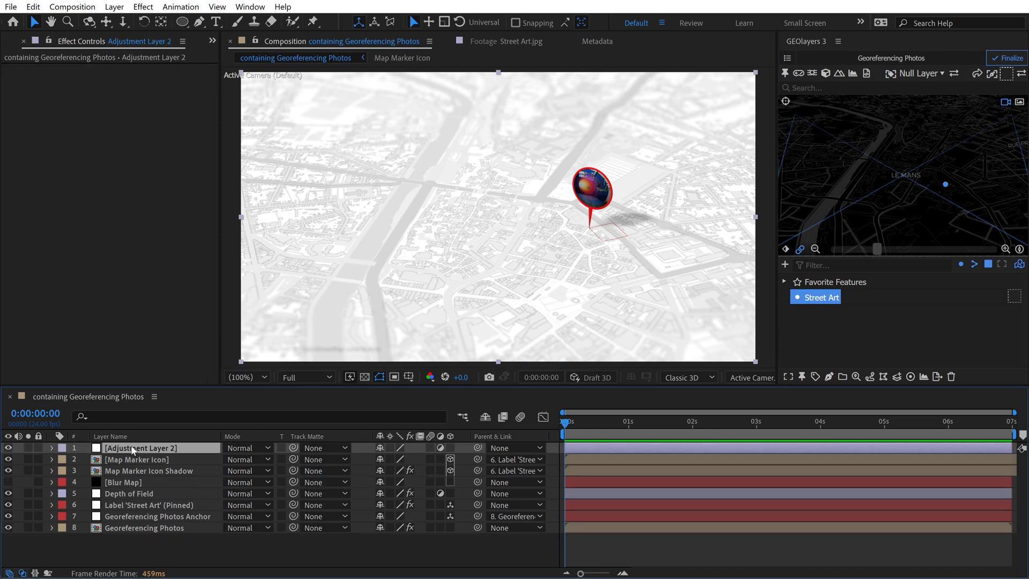
pyautogui.hotkey('ctrl', 'space')
pyautogui.write('nois')
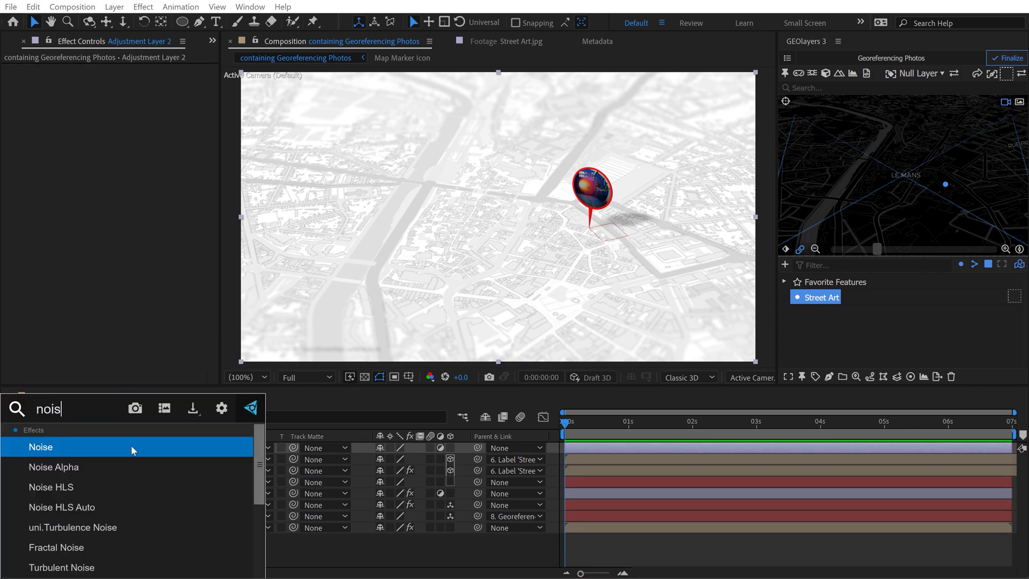
pyautogui.write('y')
pyautogui.press('Return')
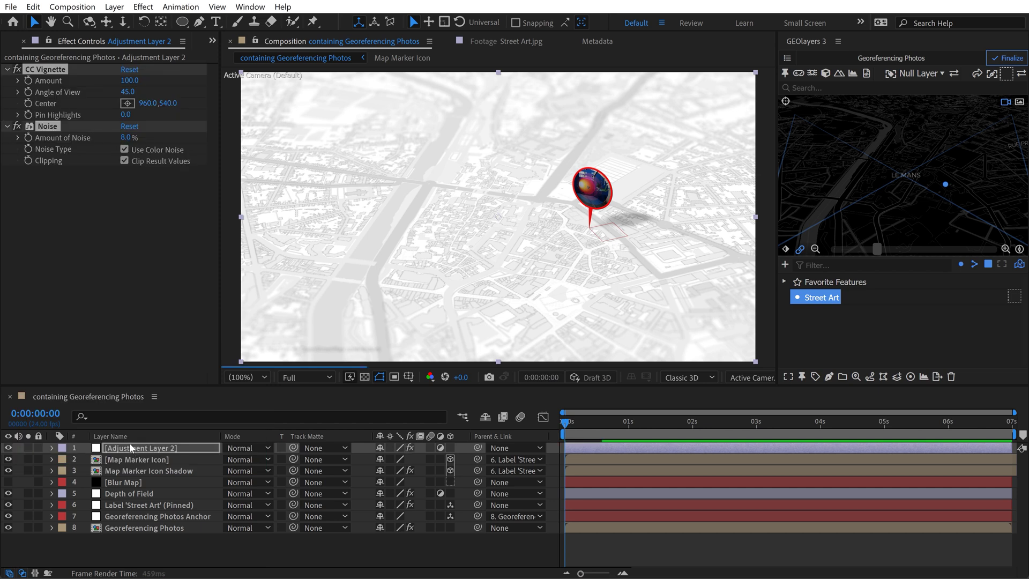
pyautogui.click(127, 103)
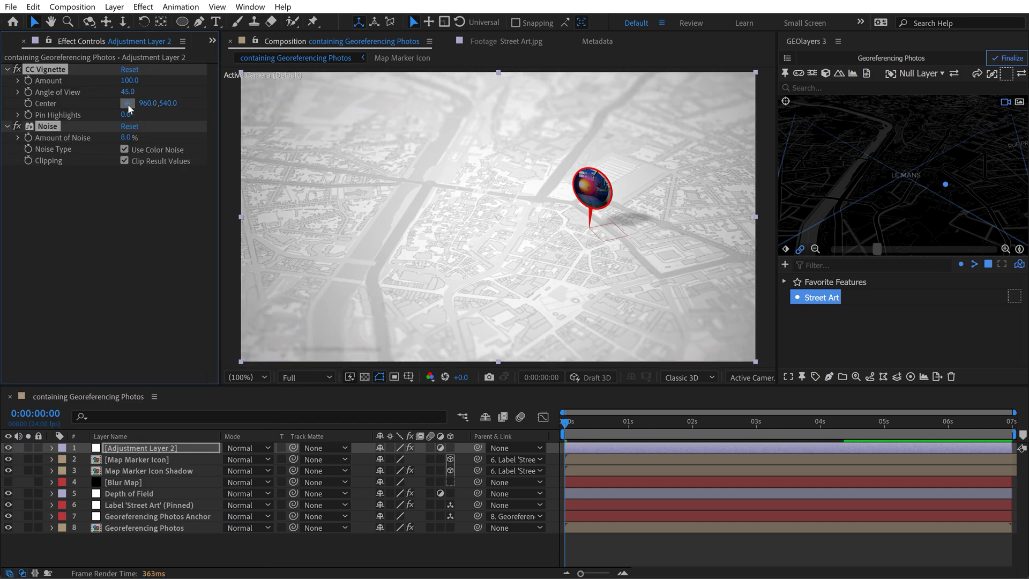
pyautogui.click(601, 210)
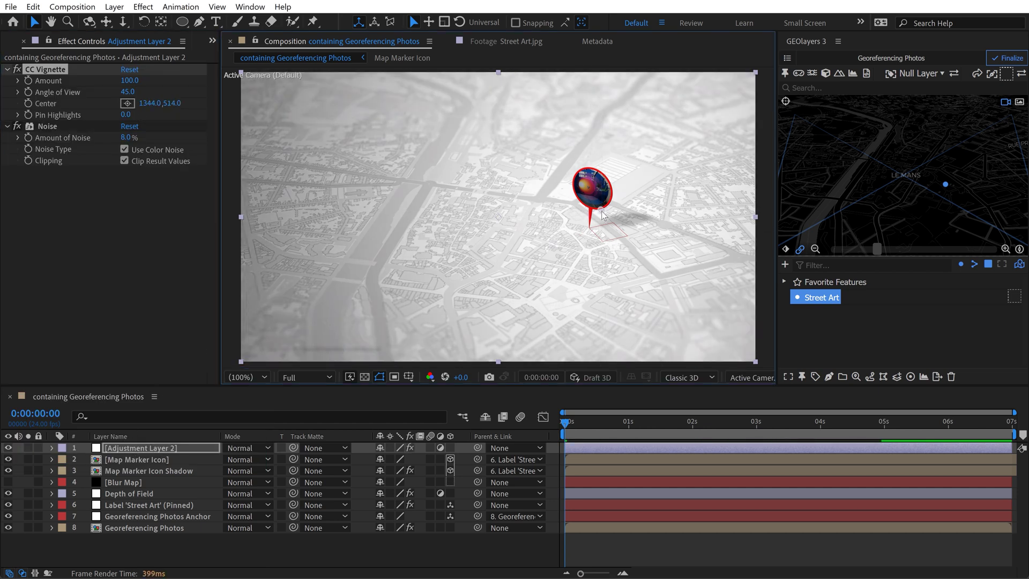
pyautogui.moveTo(885, 205); pyautogui.dragTo(905, 200)
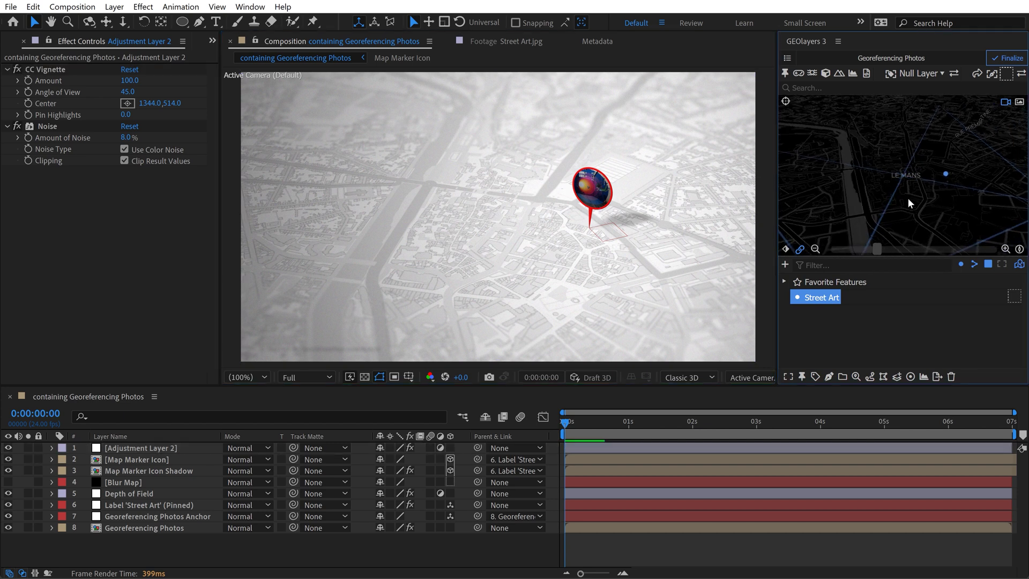
# Keyframe the map bearing at 0s, rotate it to -19.2° at the end, then finalize
pyautogui.click(785, 249)
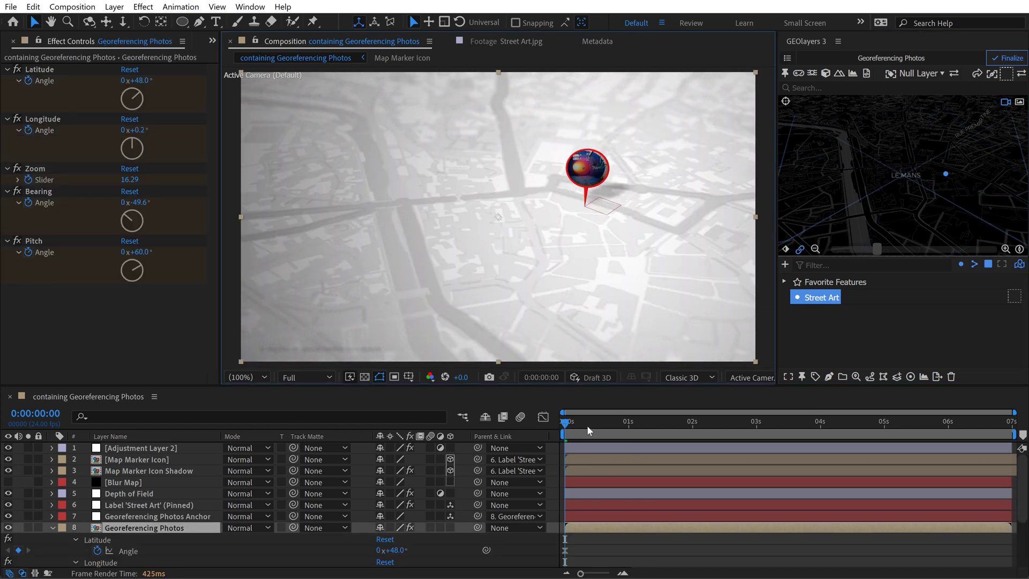
pyautogui.moveTo(837, 419); pyautogui.dragTo(1010, 421)
pyautogui.moveTo(944, 230); pyautogui.dragTo(899, 204)
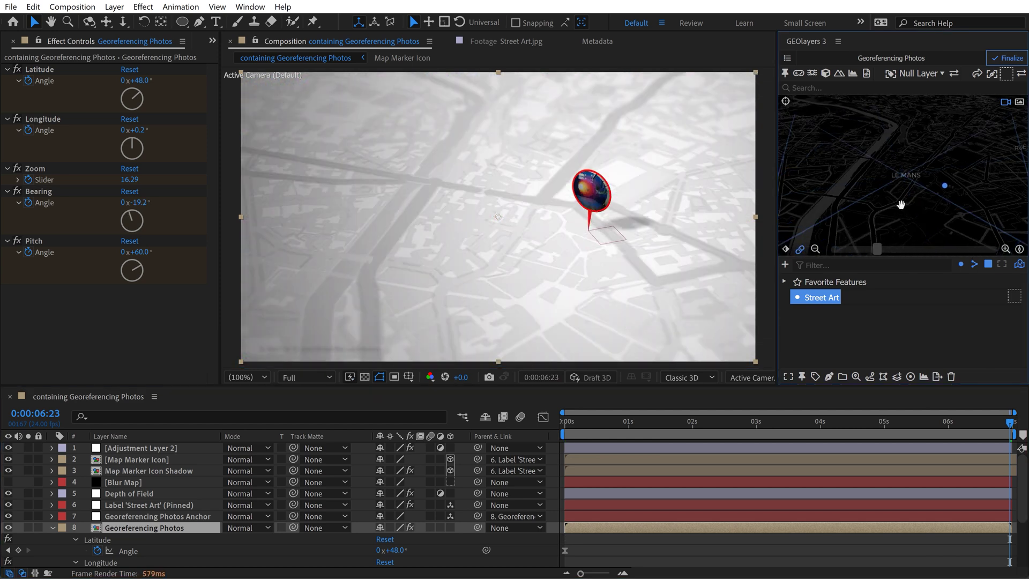
pyautogui.click(1002, 59)
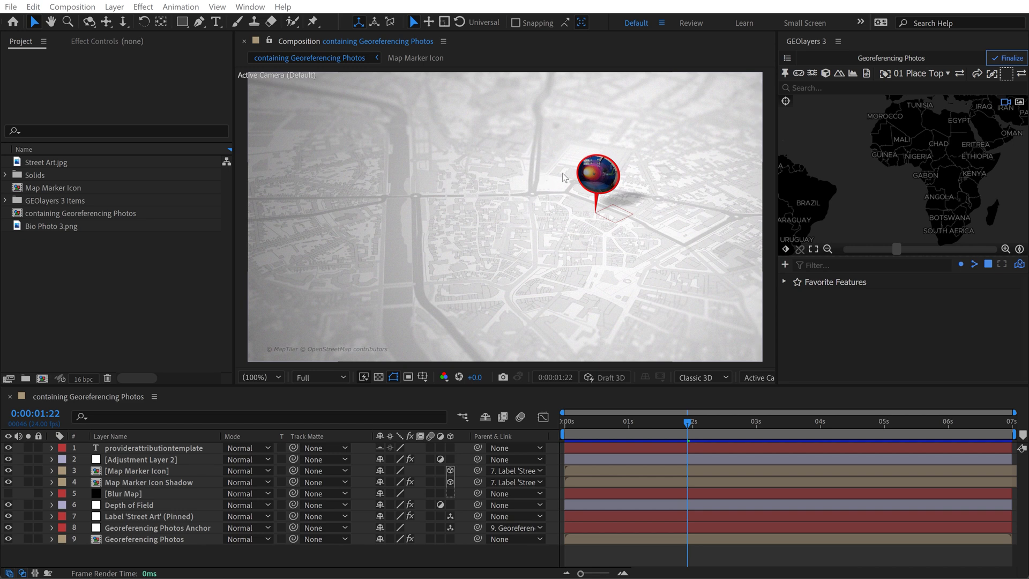
# Add Bio Photo 3.png to the Map Marker Icon precomp, matted to the Matte circle
pyautogui.doubleClick(50, 226)
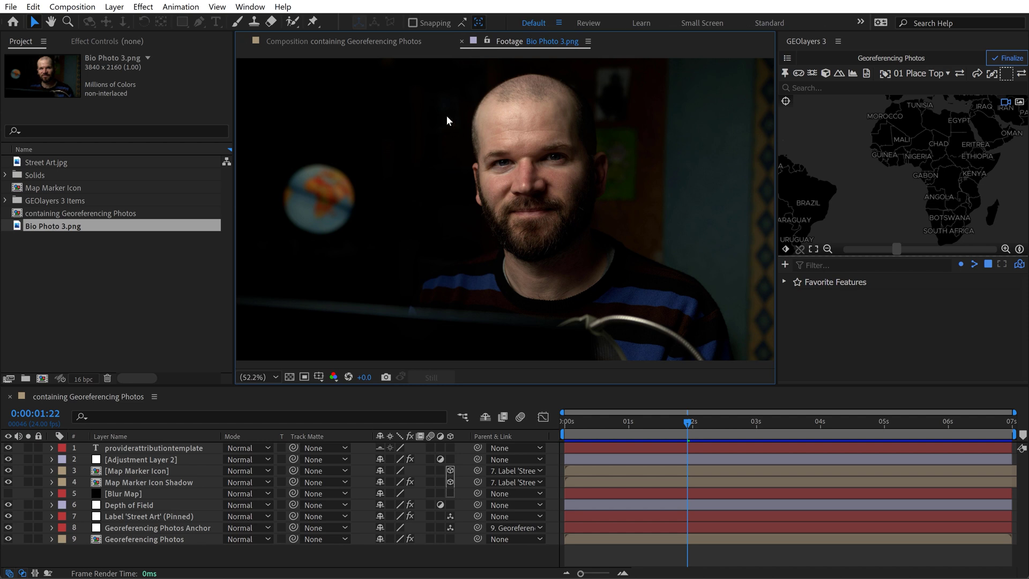
pyautogui.click(371, 45)
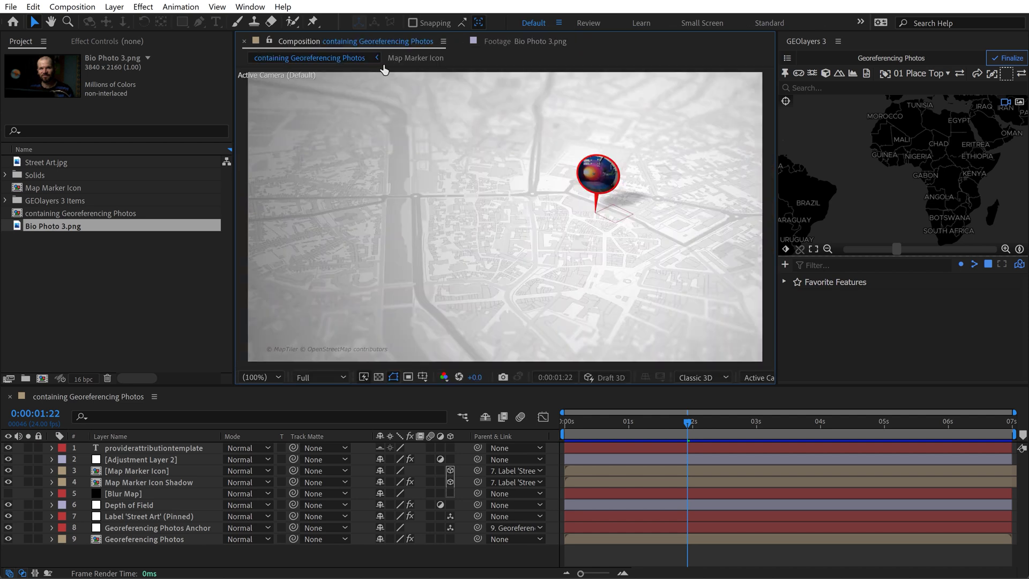
pyautogui.doubleClick(138, 473)
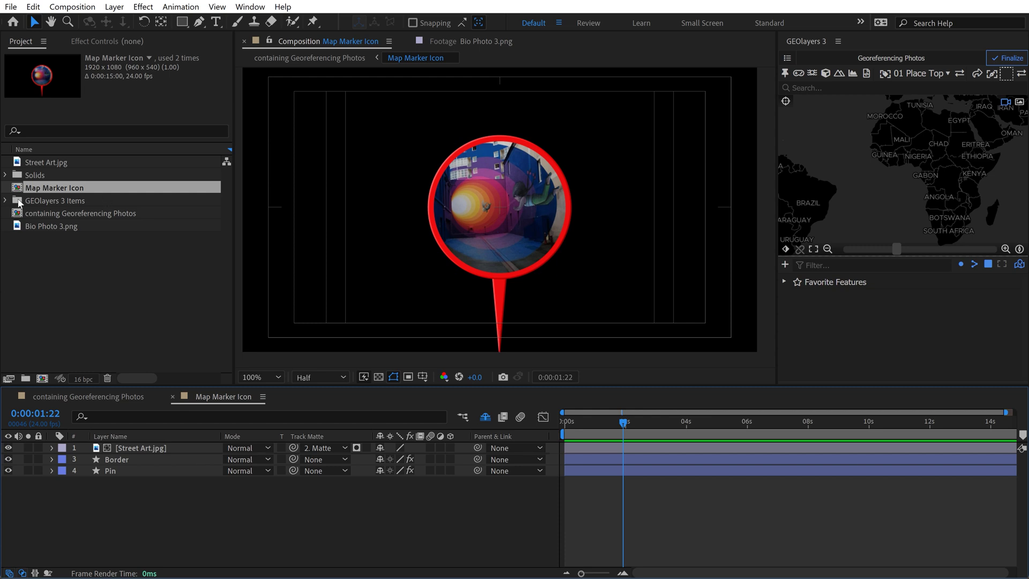
pyautogui.moveTo(36, 227); pyautogui.dragTo(137, 447)
pyautogui.click(486, 417)
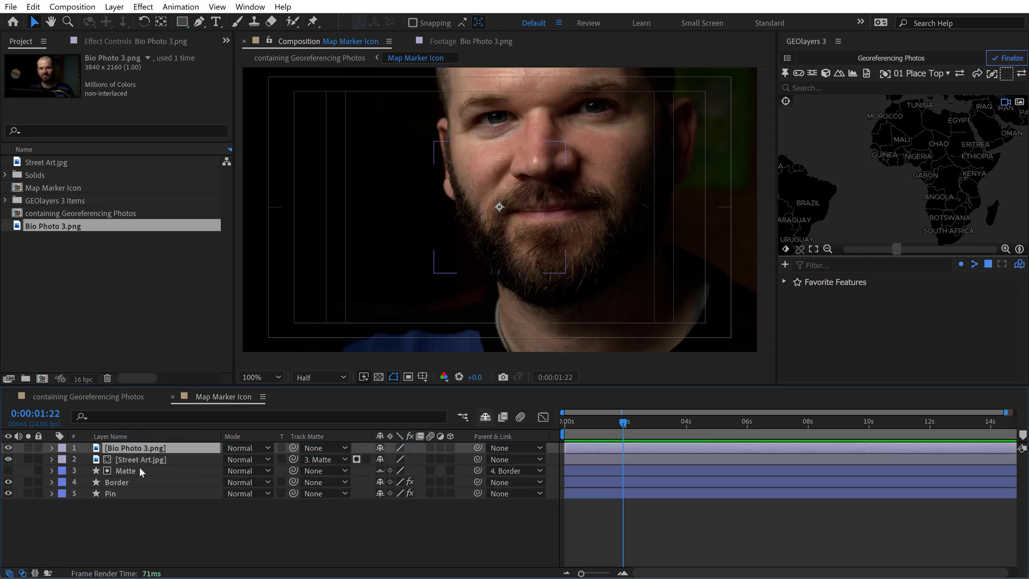
pyautogui.moveTo(155, 460); pyautogui.dragTo(133, 471)
# Scale and position the photo to fit inside the marker with the face centred
pyautogui.press(',')
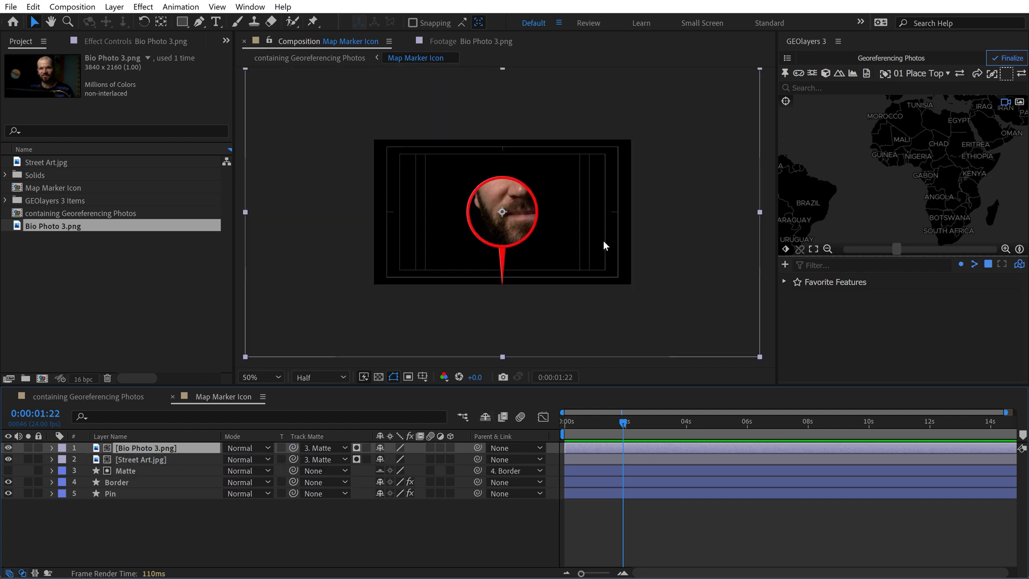
pyautogui.press(',')
pyautogui.moveTo(586, 164)
pyautogui.mouseDown()
pyautogui.moveTo(529, 183)
pyautogui.moveTo(508, 227)
pyautogui.mouseUp()
pyautogui.press('/')
pyautogui.moveTo(648, 139); pyautogui.dragTo(634, 148)
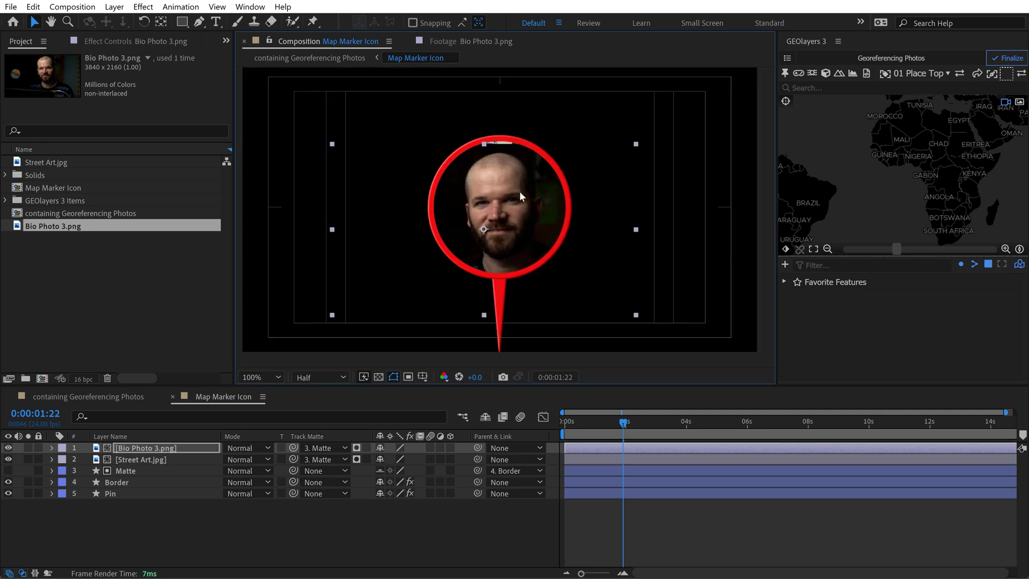
pyautogui.moveTo(517, 198); pyautogui.dragTo(520, 194)
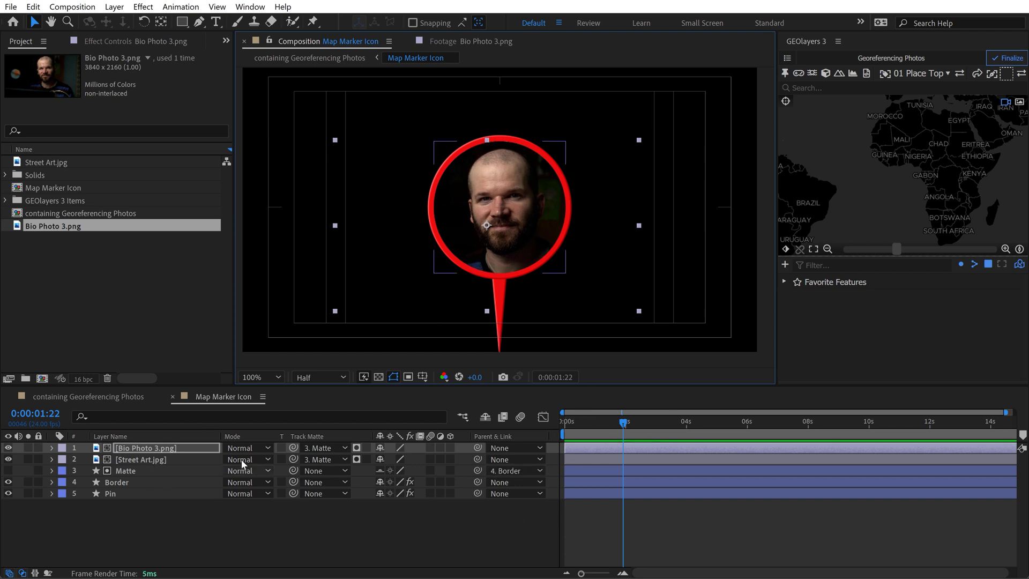
pyautogui.click(88, 397)
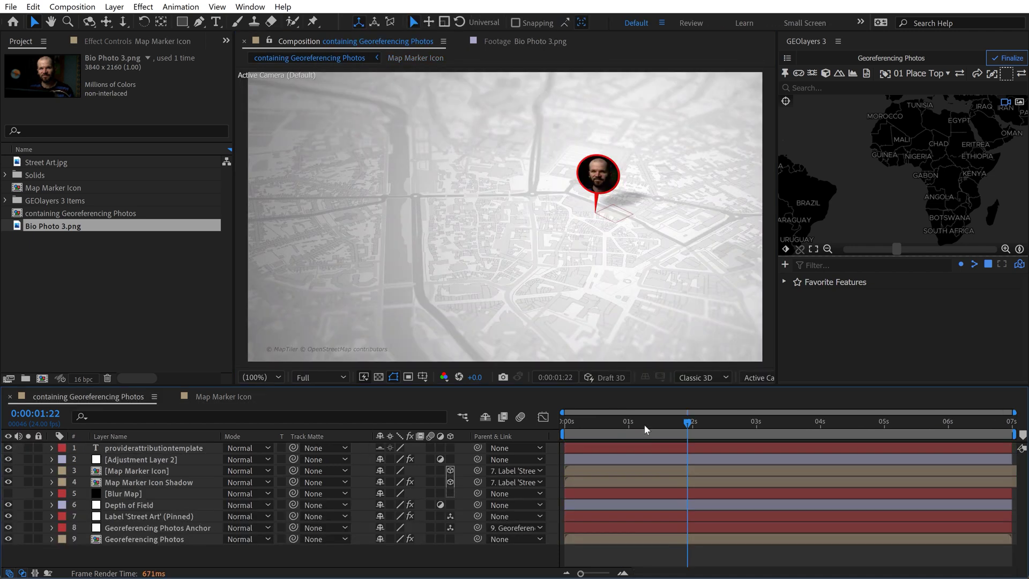